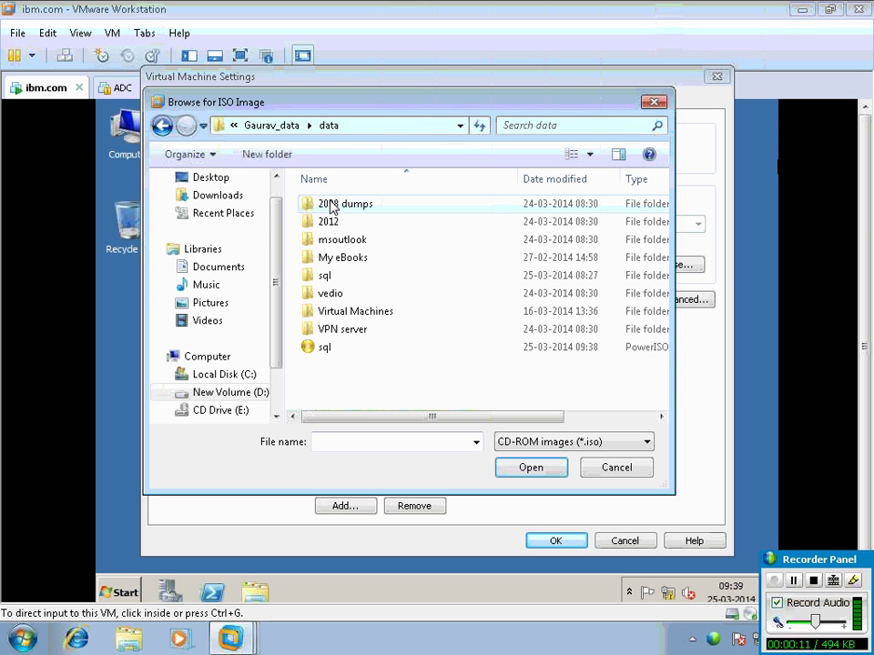
# - Attach the sql.iso image from D:\Gaurav_data\data to the virtual machine's CD/DVD drive and apply the settings
pyautogui.click(325, 351)
pyautogui.doubleClick(325, 351)
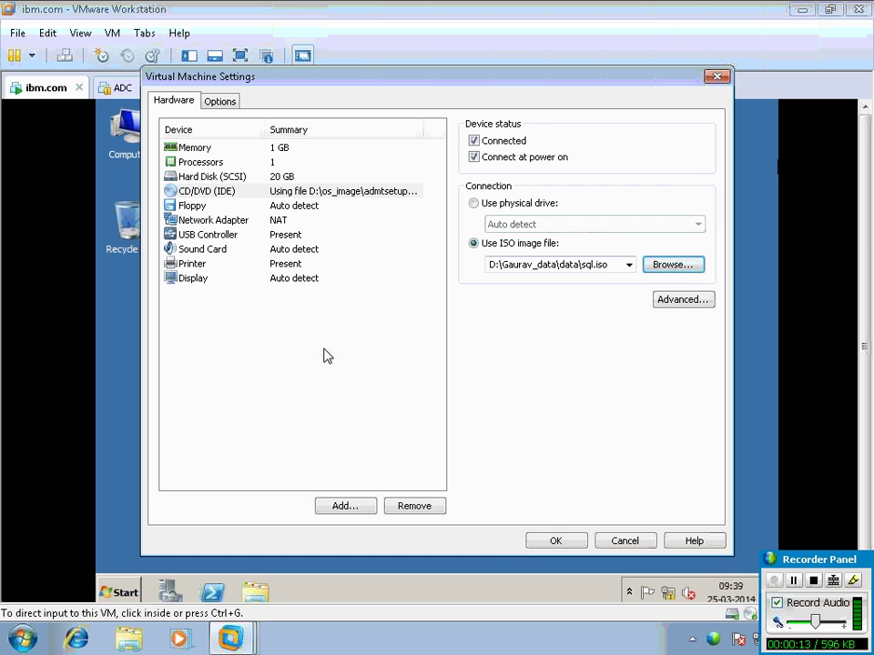
pyautogui.click(541, 541)
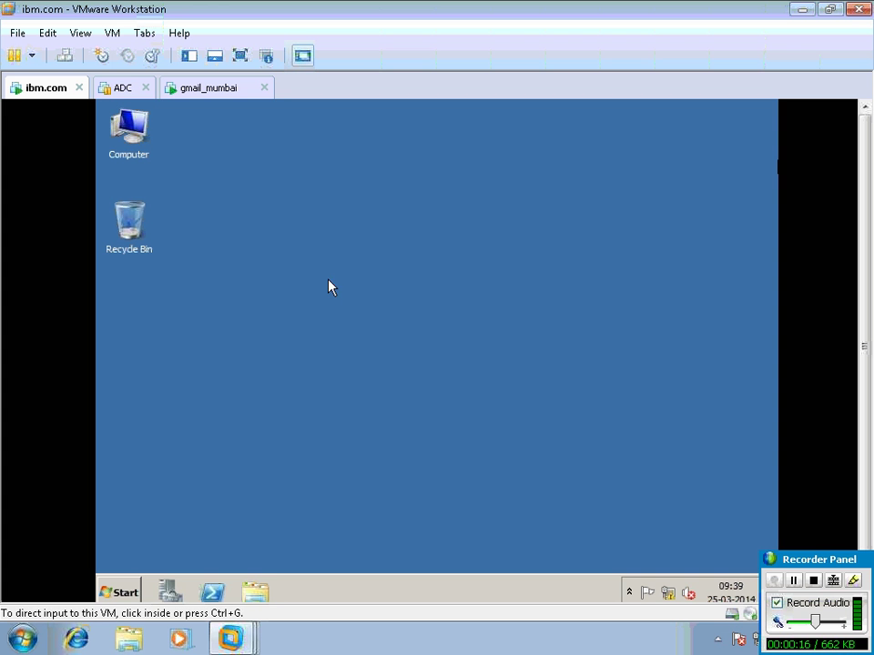
# - Open the mounted disc's files in the virtual machine and launch SQLEXPR_x86_ENU from the sql folder
pyautogui.click(330, 288)
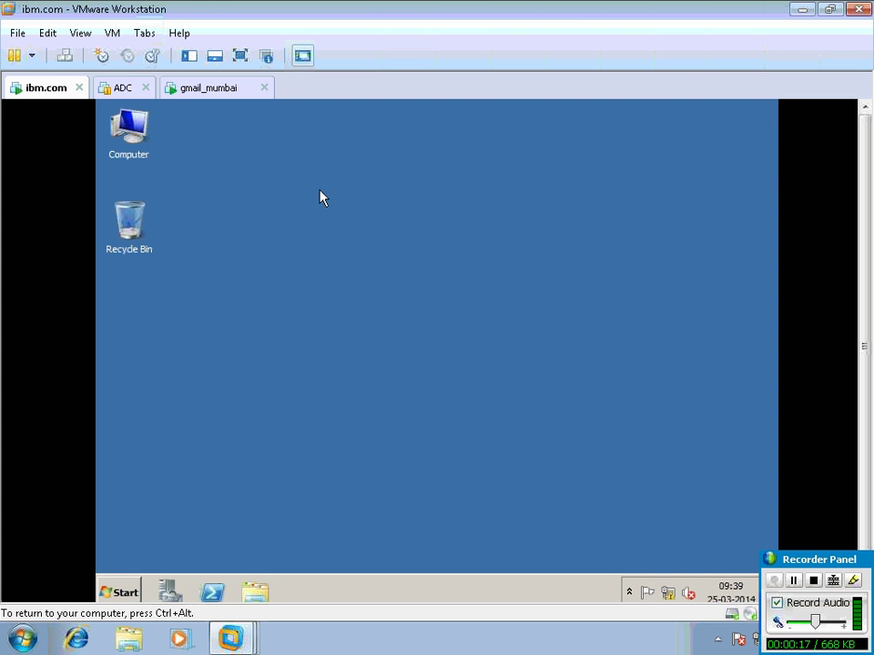
pyautogui.rightClick(322, 195)
pyautogui.click(333, 207)
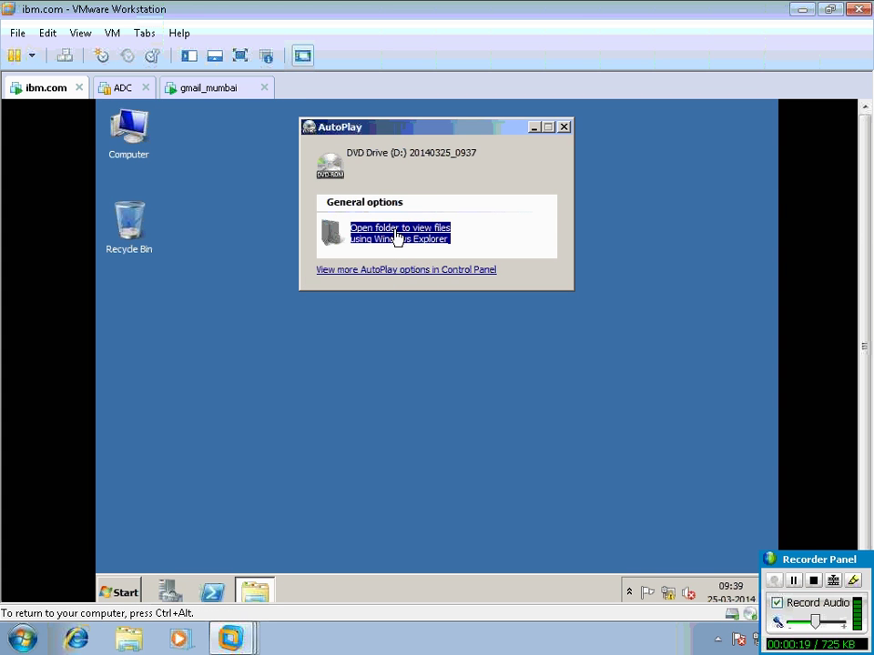
pyautogui.click(398, 236)
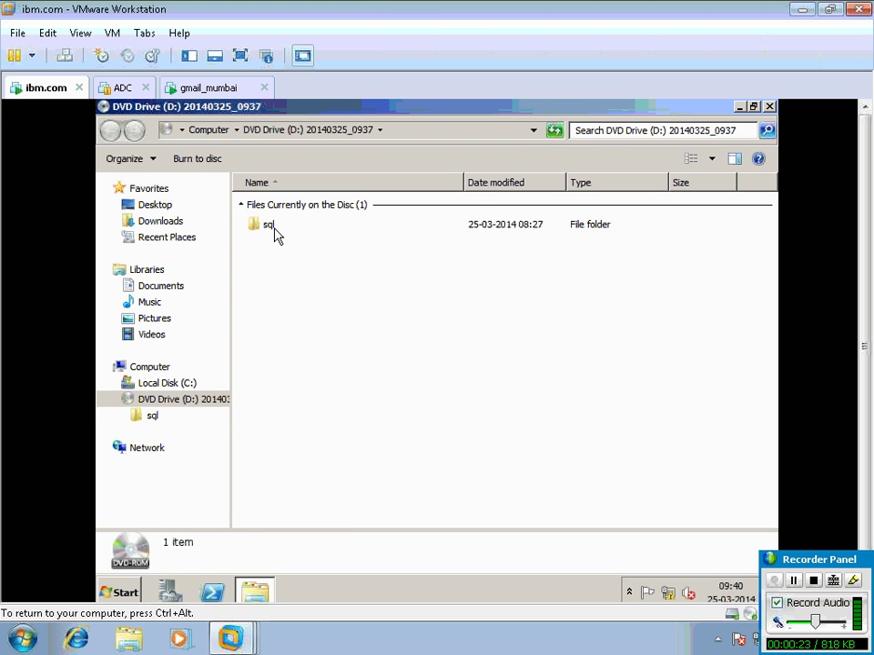
pyautogui.doubleClick(270, 226)
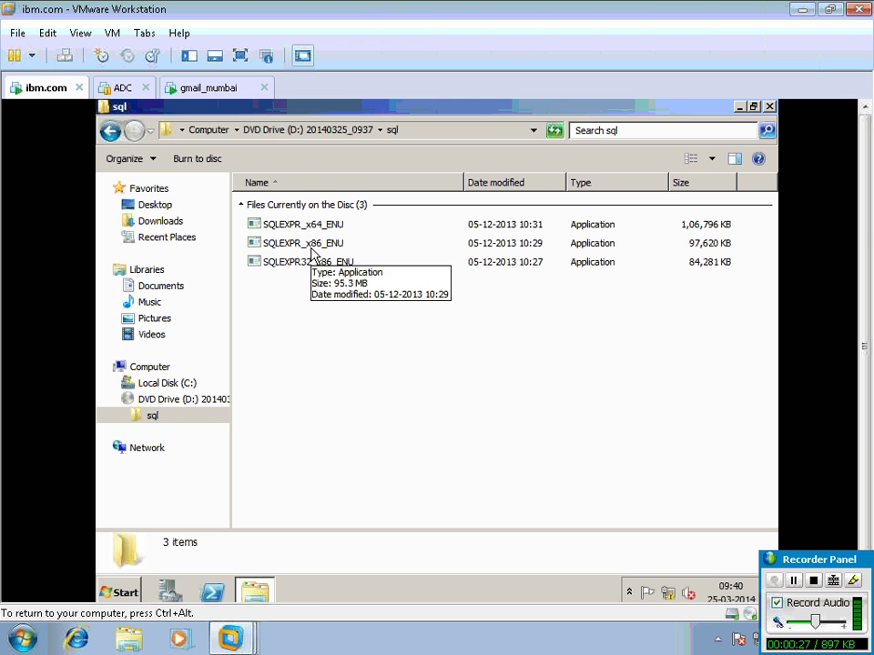
pyautogui.click(312, 248)
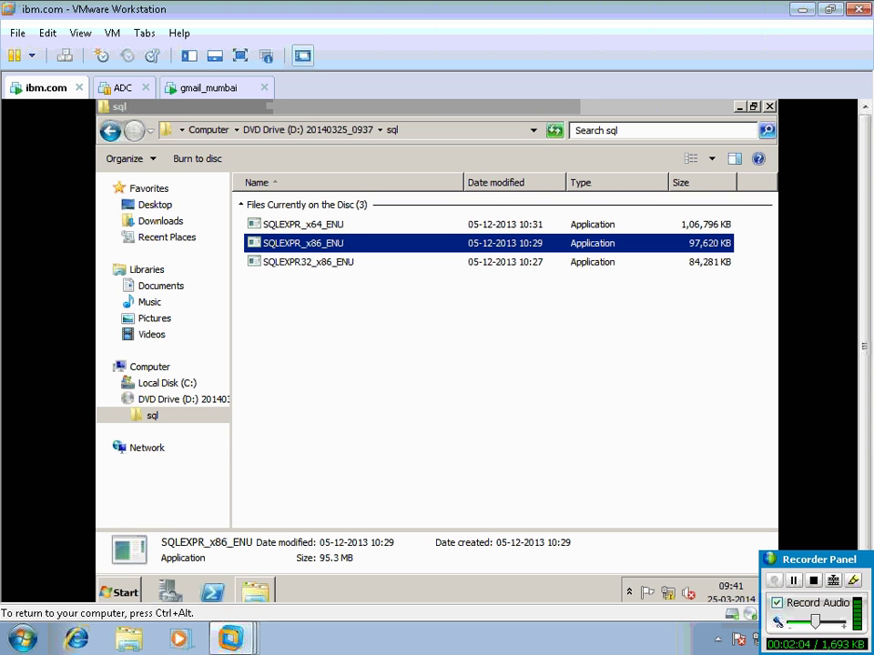
# - Refresh the sql folder on the DVD drive and close its window
pyautogui.rightClick(423, 334)
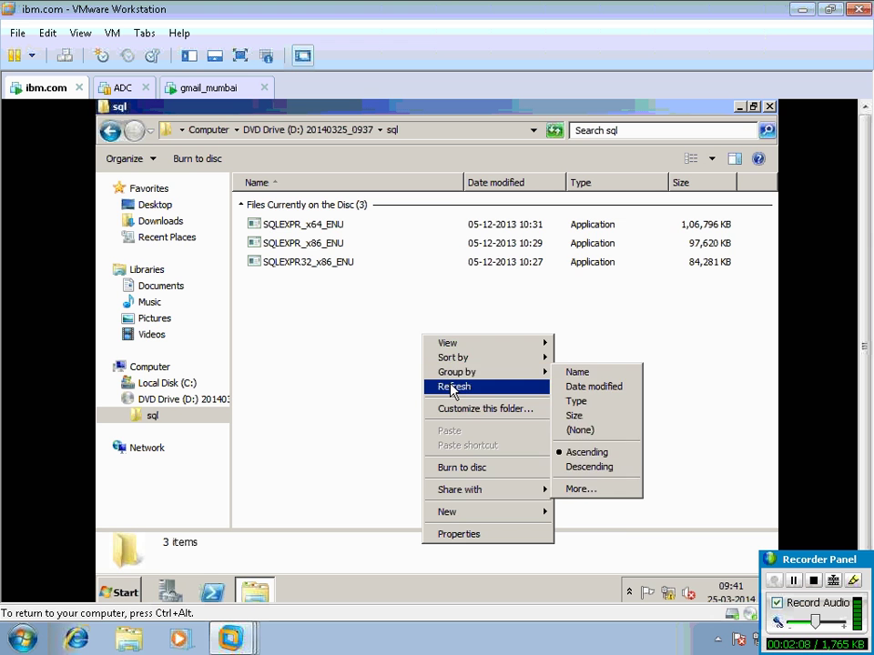
pyautogui.click(452, 388)
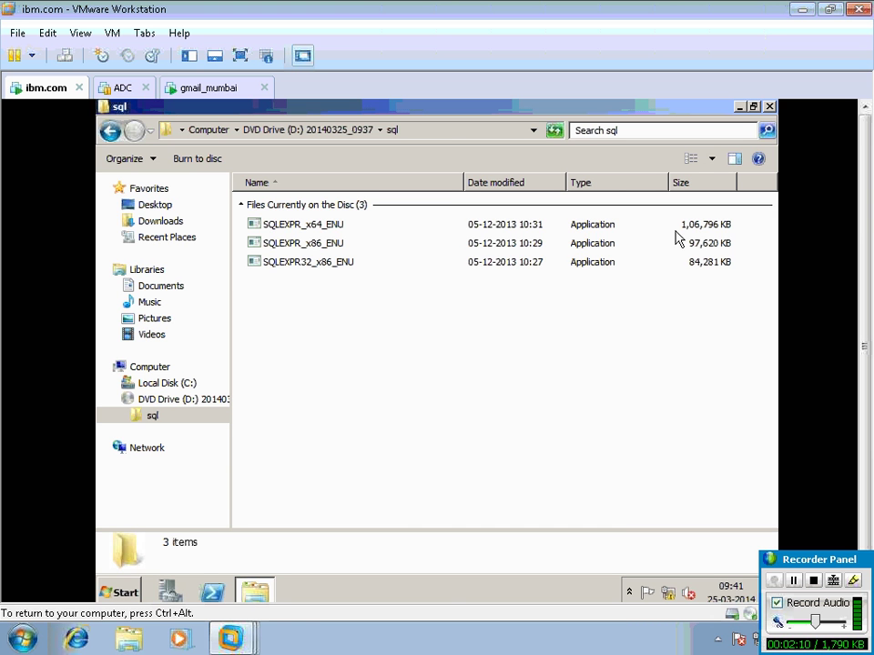
pyautogui.click(770, 108)
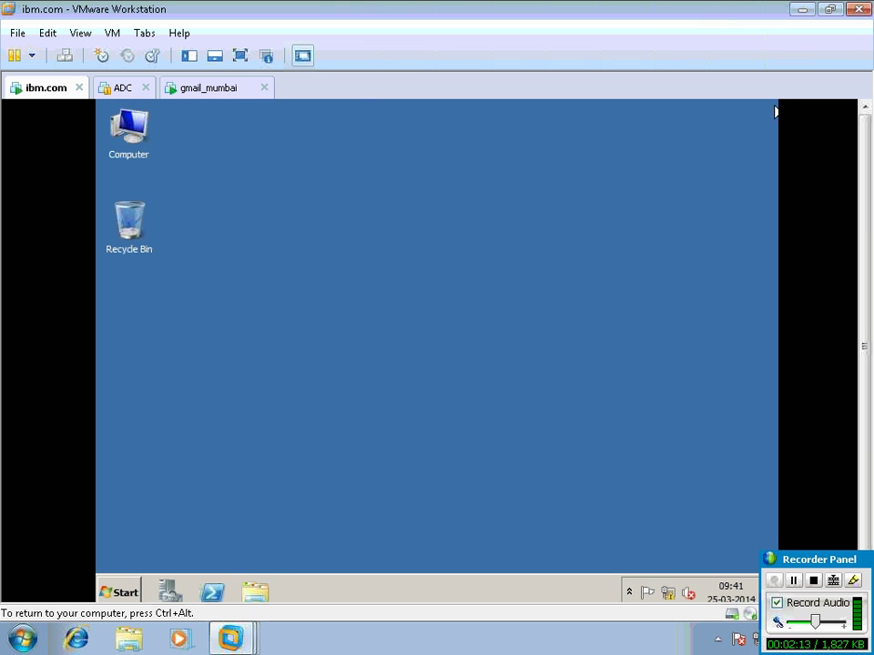
pyautogui.rightClick(258, 227)
pyautogui.click(276, 263)
pyautogui.click(118, 593)
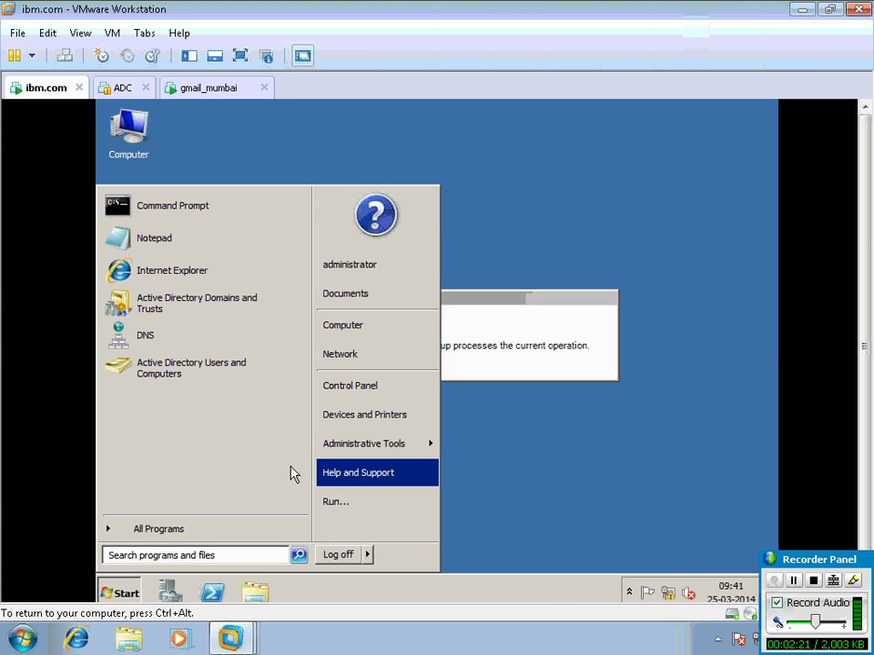
pyautogui.click(576, 467)
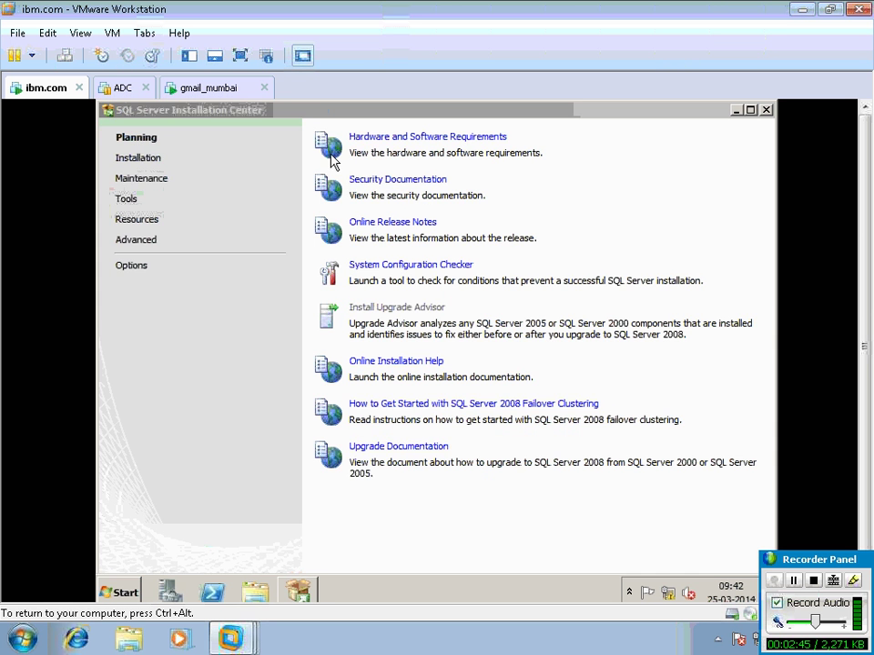
# - Start a new SQL Server stand-alone installation from the Installation Center's installation options
pyautogui.click(135, 160)
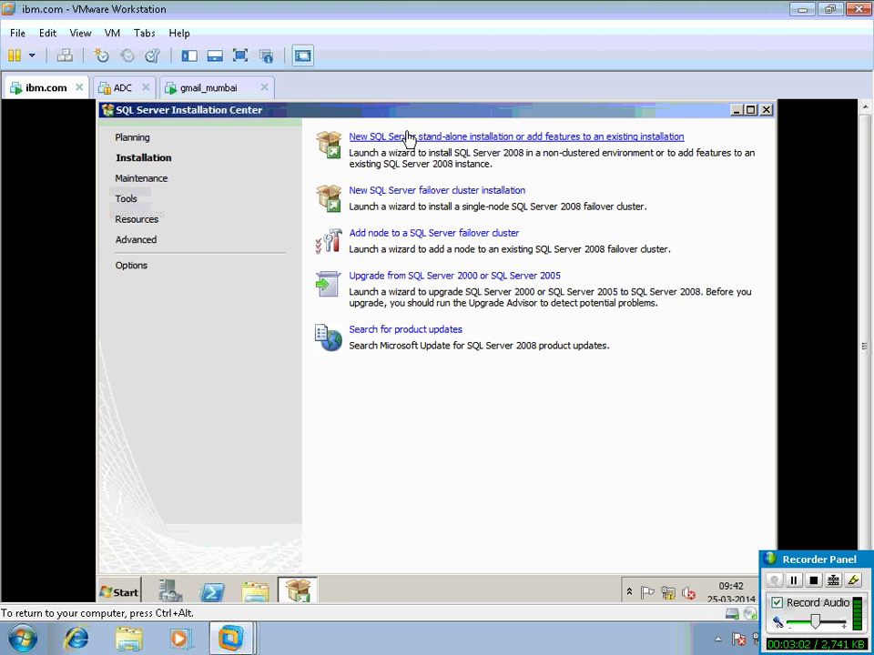
pyautogui.click(406, 137)
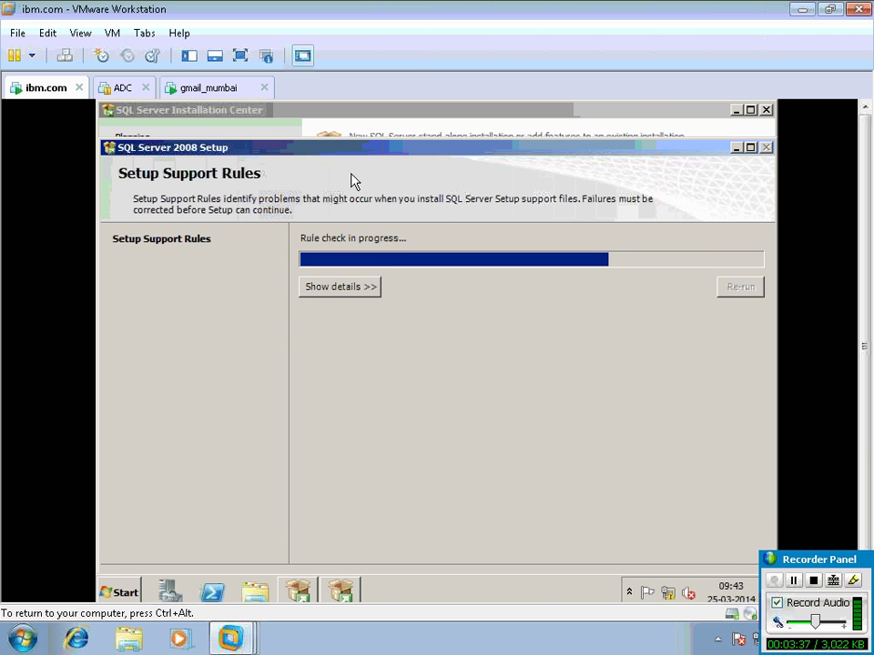
# - Show the virtual machine in full screen, maximize the setup window and accept the Setup Support Rules check
pyautogui.click(239, 55)
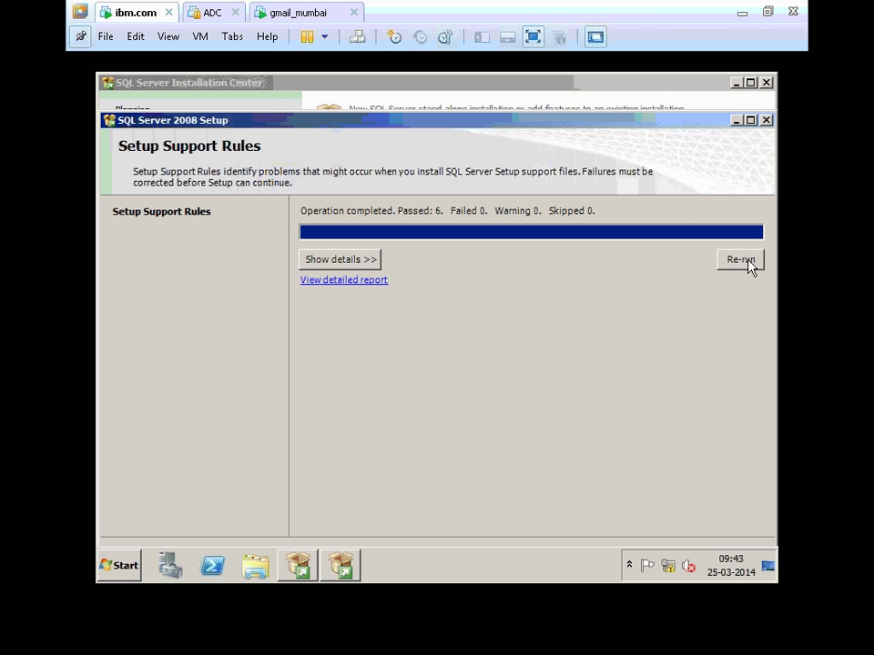
pyautogui.click(749, 120)
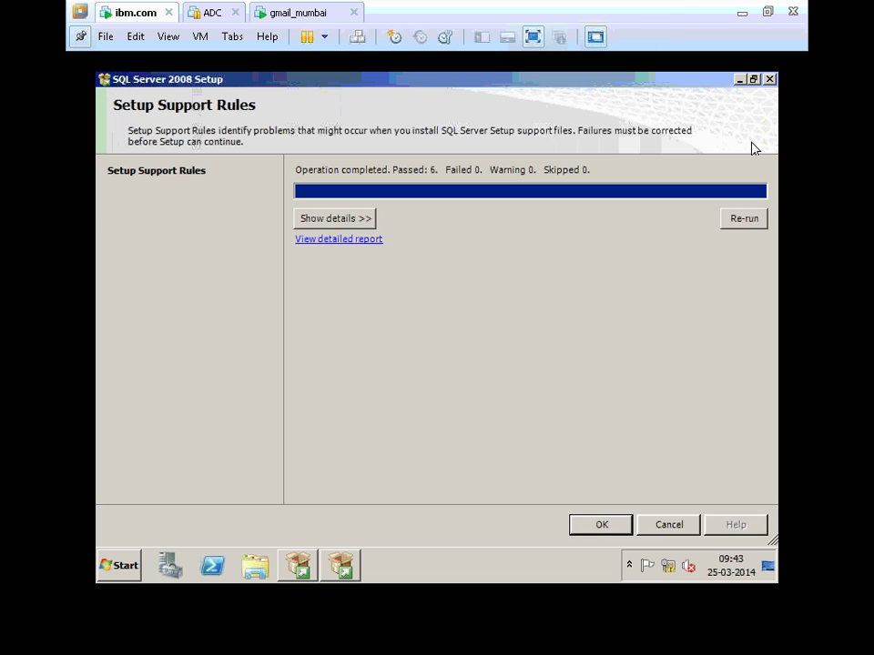
pyautogui.click(596, 532)
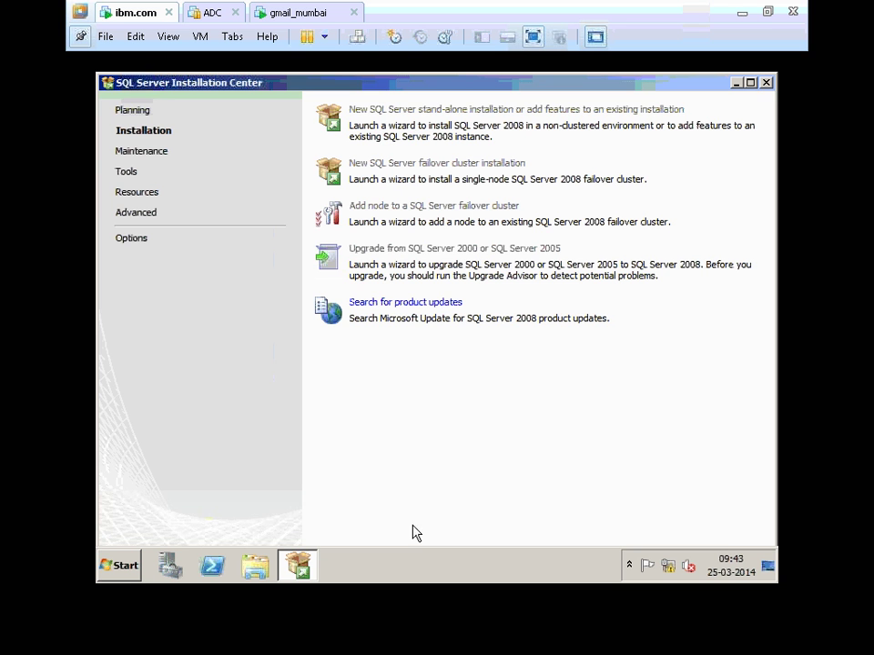
# - Bring the SQL Server 2008 Setup window forward, maximize it and proceed with the free Express edition
pyautogui.moveTo(300, 571)
pyautogui.click(301, 568)
pyautogui.click(300, 568)
pyautogui.click(343, 566)
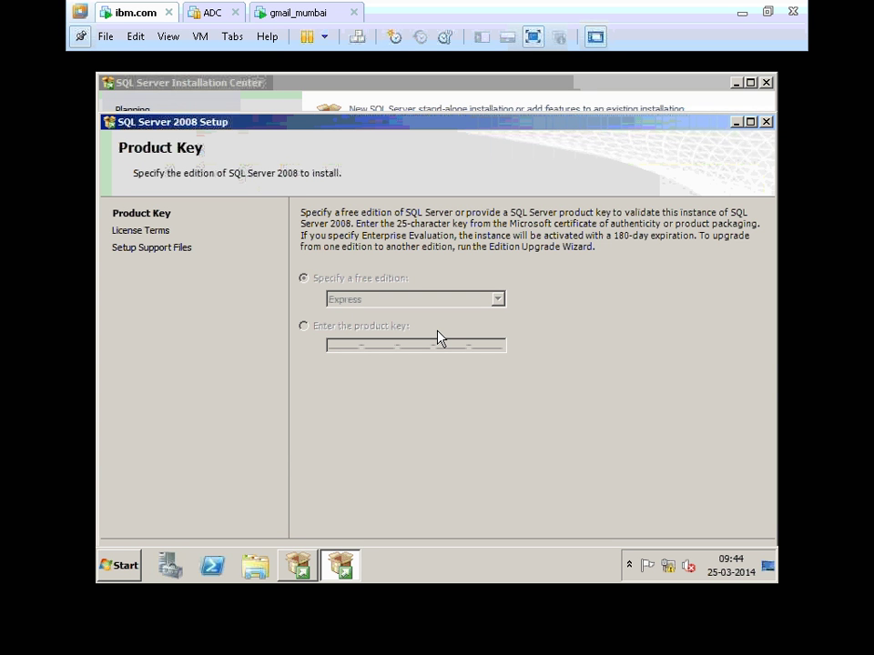
pyautogui.click(743, 122)
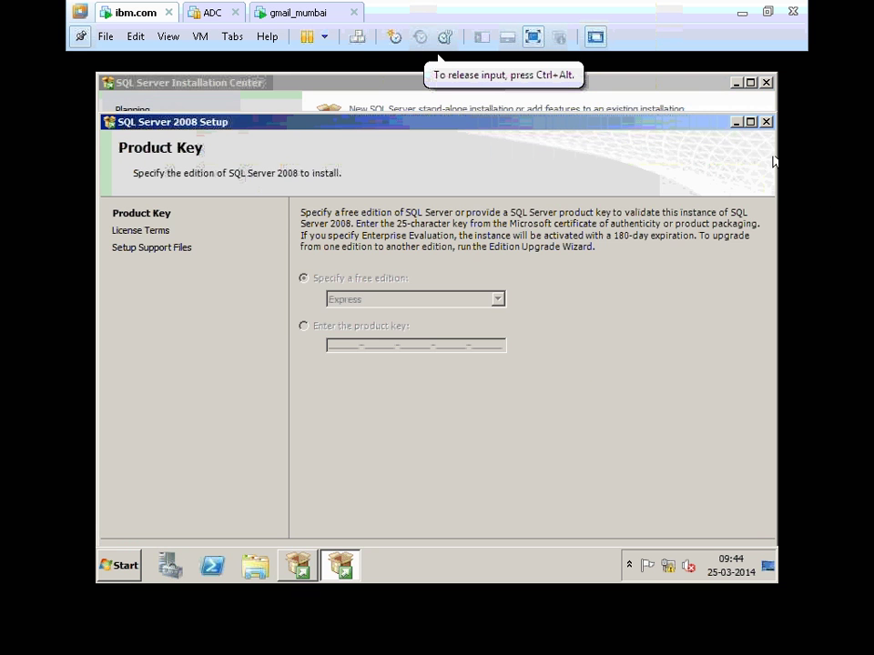
pyautogui.click(751, 121)
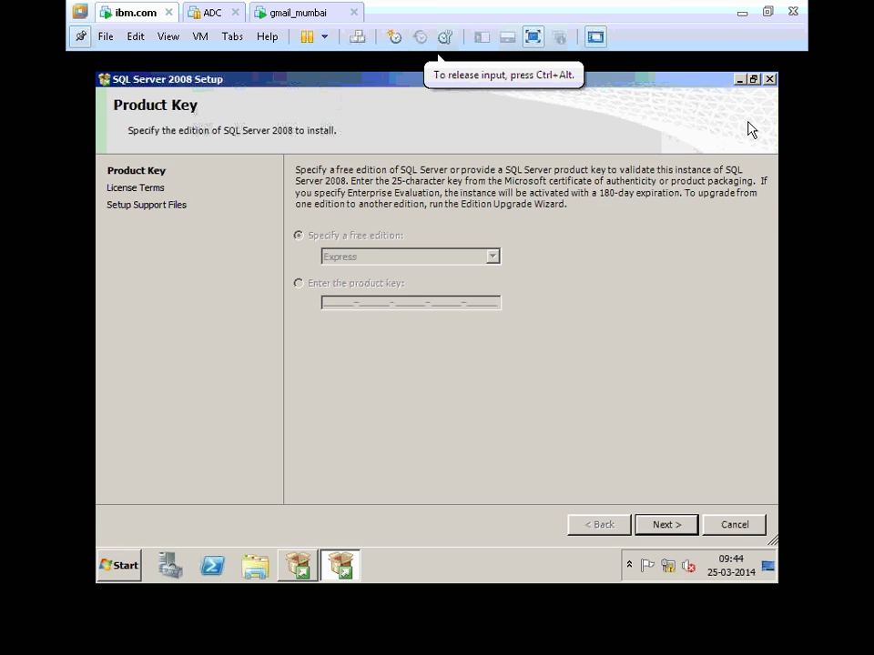
pyautogui.click(669, 528)
# - Accept the SQL Server 2008 Express license terms and install the Setup Support Files
pyautogui.click(396, 487)
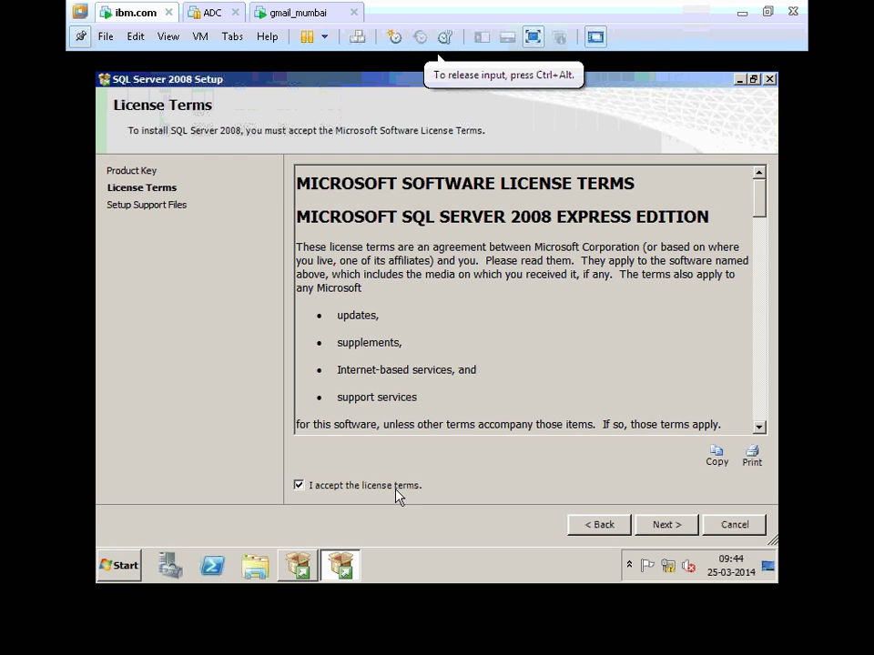
pyautogui.click(667, 528)
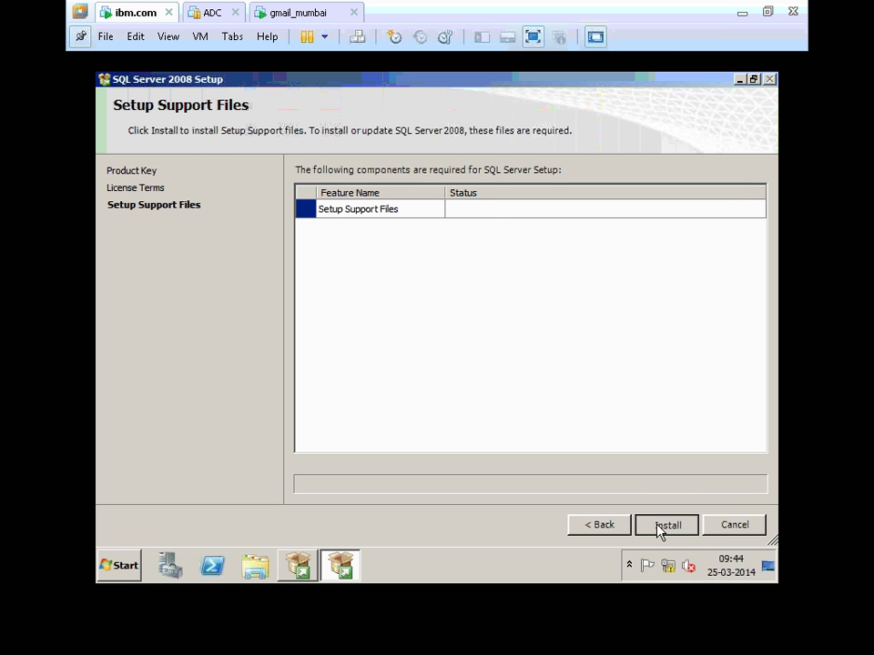
pyautogui.click(657, 527)
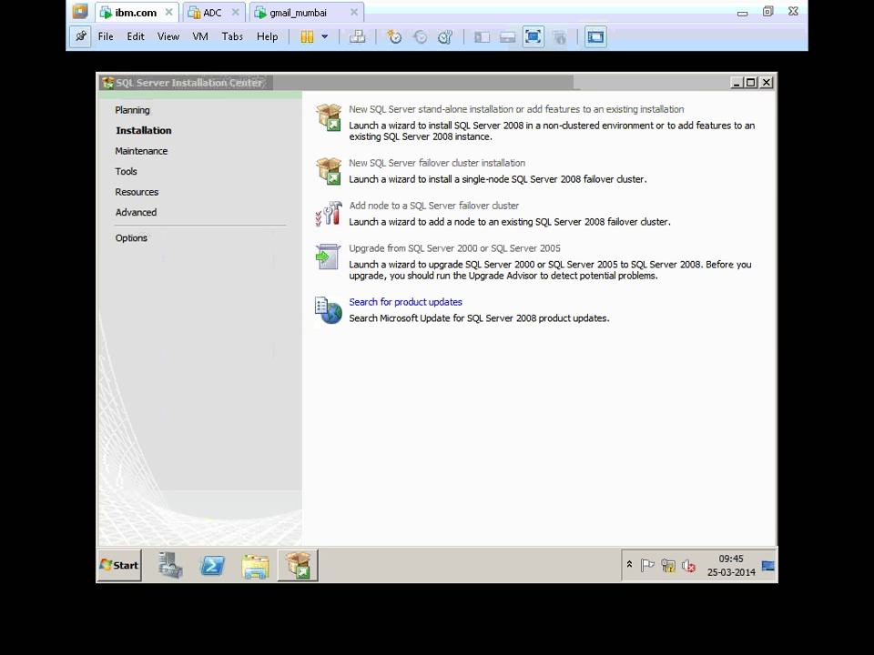
# - Minimize the SQL Server Installation Center and refresh the desktop while setup processes
pyautogui.click(738, 83)
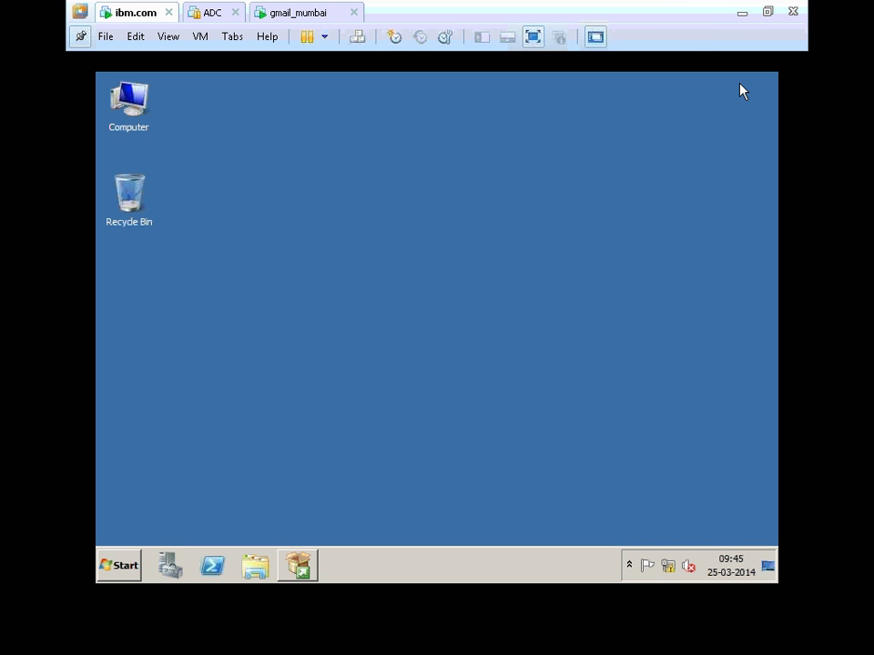
pyautogui.rightClick(253, 208)
pyautogui.click(270, 241)
pyautogui.rightClick(252, 199)
pyautogui.click(269, 233)
pyautogui.rightClick(256, 222)
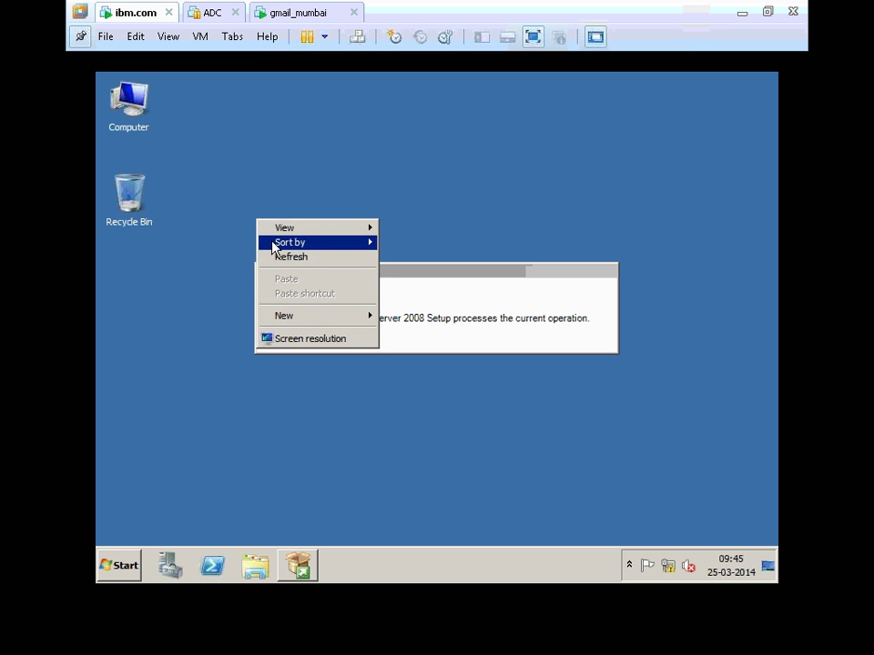
pyautogui.click(277, 256)
pyautogui.rightClick(287, 158)
pyautogui.click(312, 203)
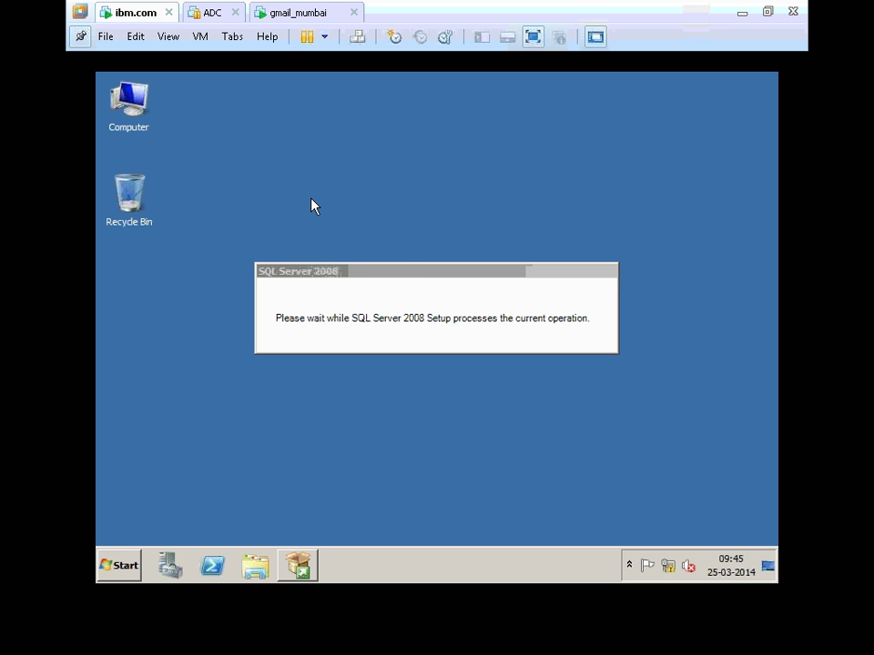
pyautogui.rightClick(298, 171)
pyautogui.click(328, 210)
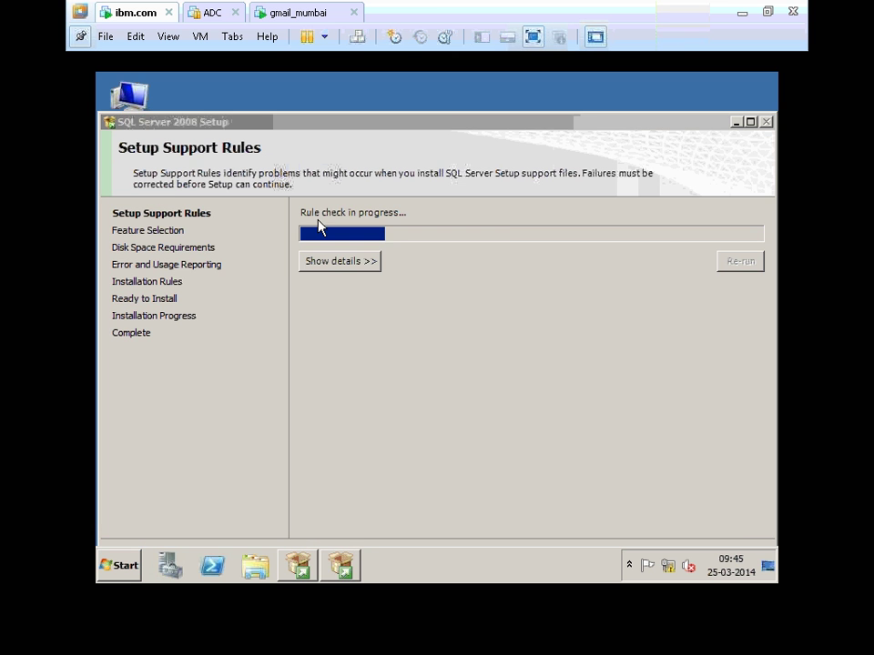
# - Maximize the setup window, continue past Setup Support Rules and choose Database Engine Services as the feature to install
pyautogui.click(750, 121)
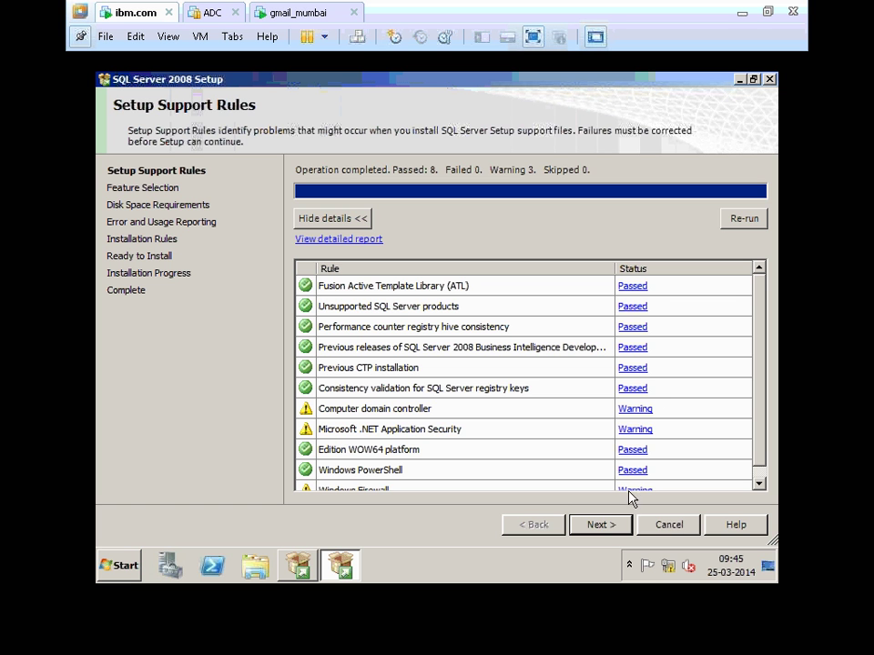
pyautogui.click(592, 529)
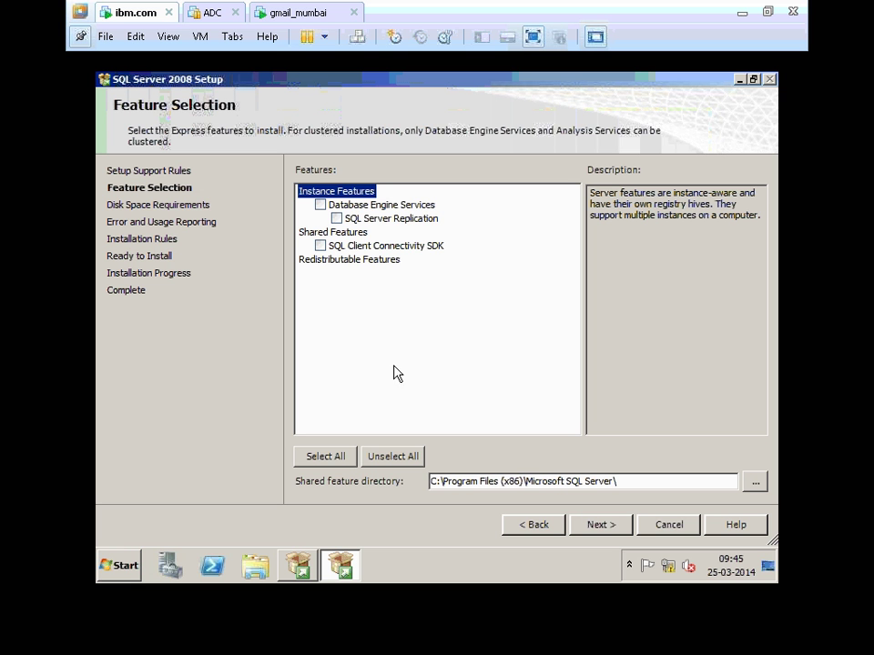
pyautogui.click(321, 206)
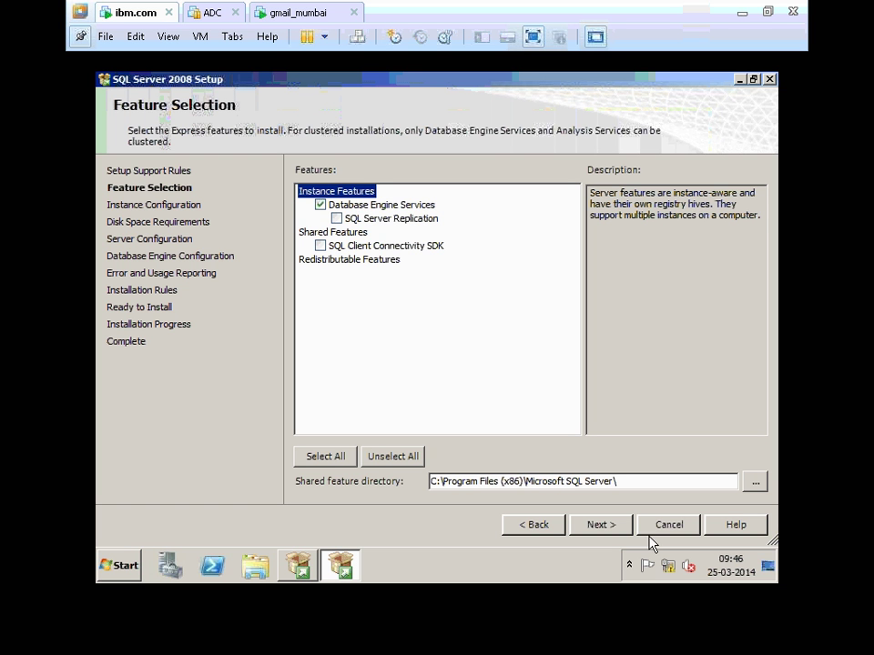
pyautogui.click(602, 525)
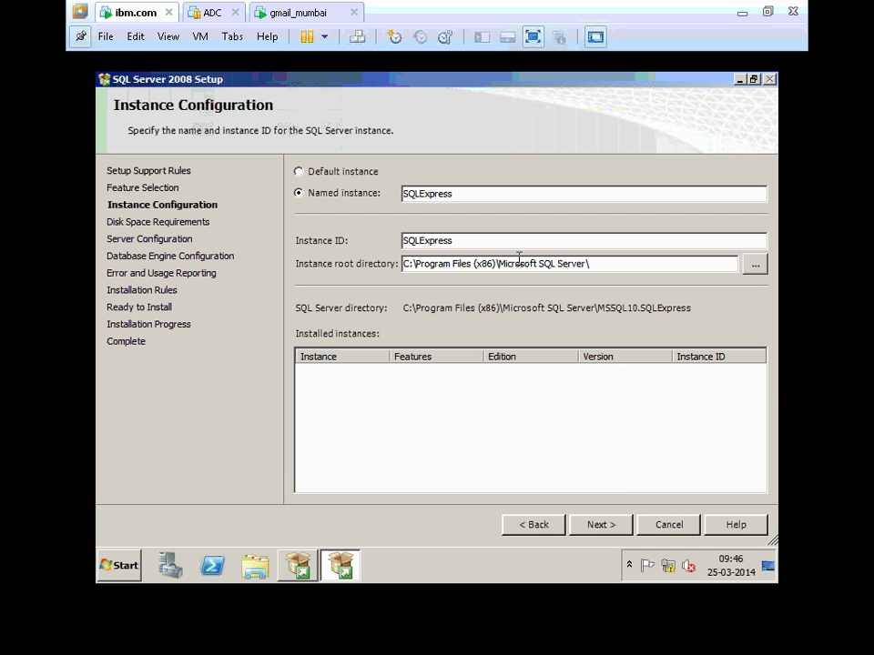
# - Keep the named instance SQLExpress with its default root directory and continue past Disk Space Requirements
pyautogui.click(600, 527)
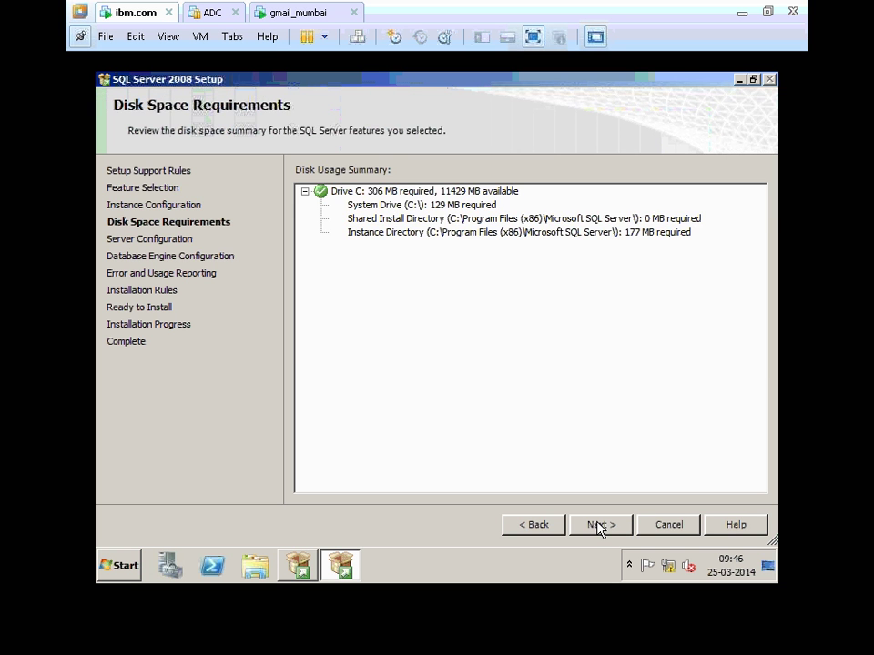
pyautogui.click(599, 526)
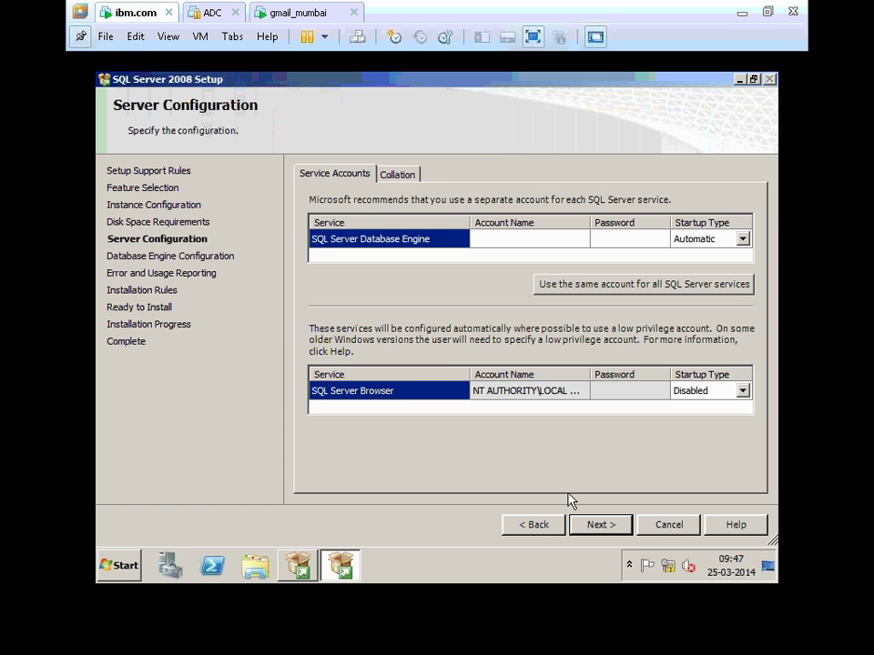
# - Try to continue past Server Configuration without specifying an account for the SQL Server Database Engine
pyautogui.click(597, 533)
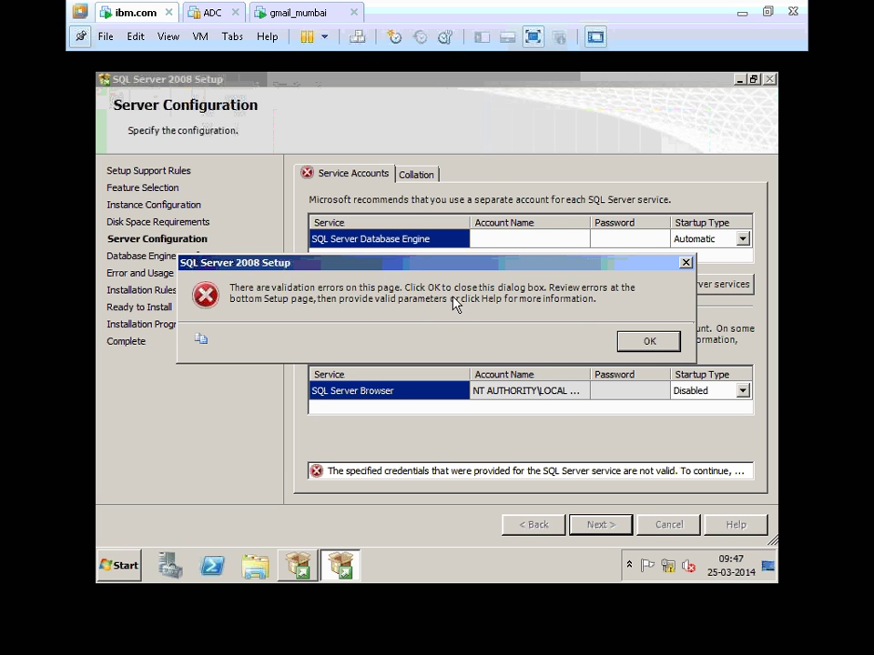
pyautogui.click(649, 343)
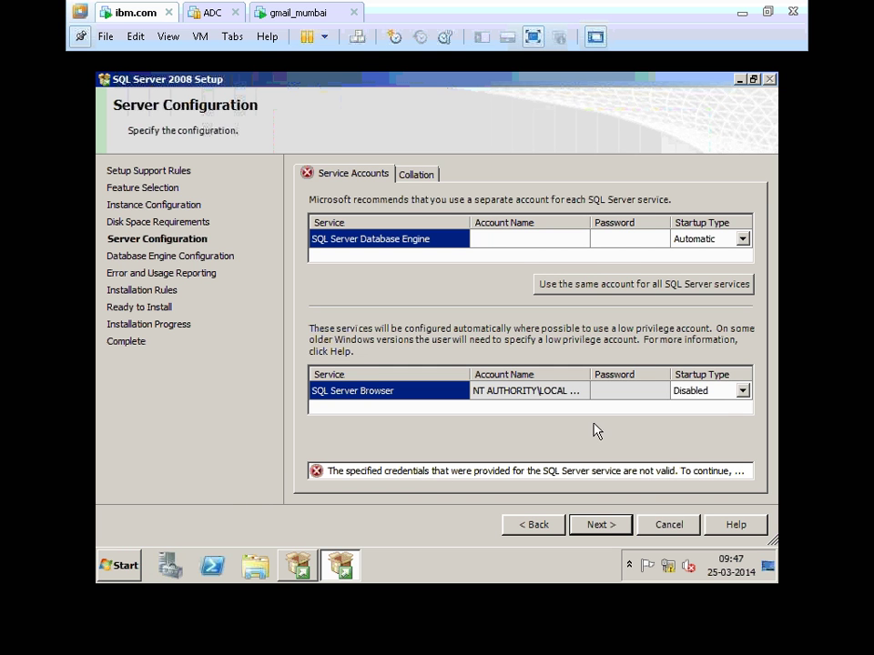
# - Set the SQL Server Browser service's startup type to Automatic
pyautogui.click(741, 391)
pyautogui.click(741, 390)
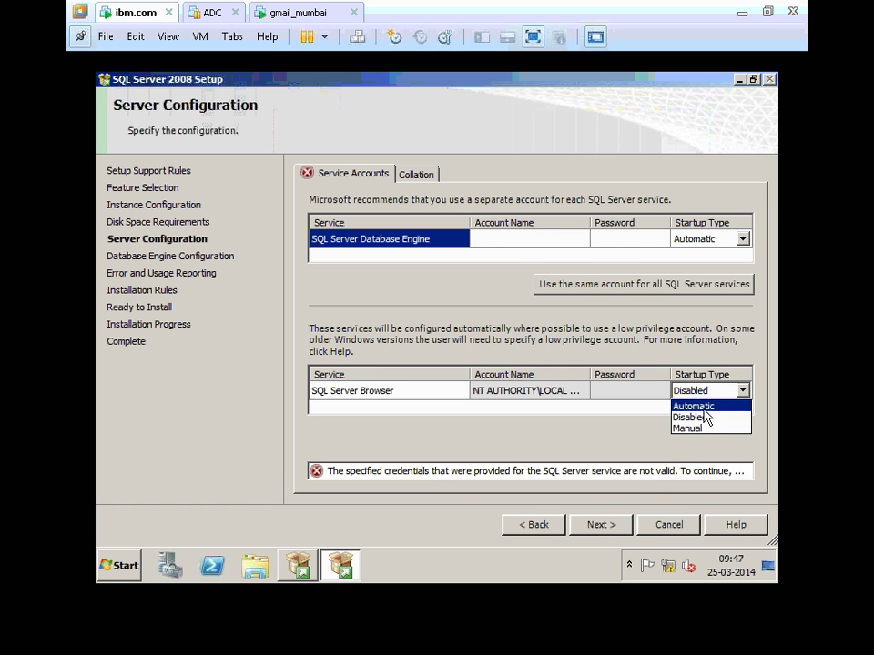
pyautogui.click(702, 405)
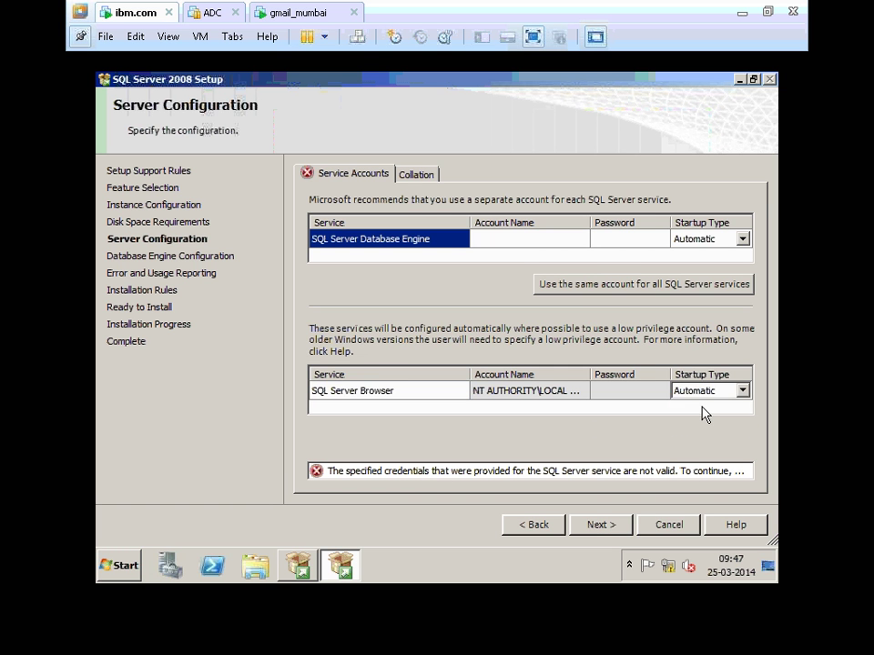
# - Try to continue past Server Configuration without a Database Engine account and read the full details of the validation error
pyautogui.click(602, 527)
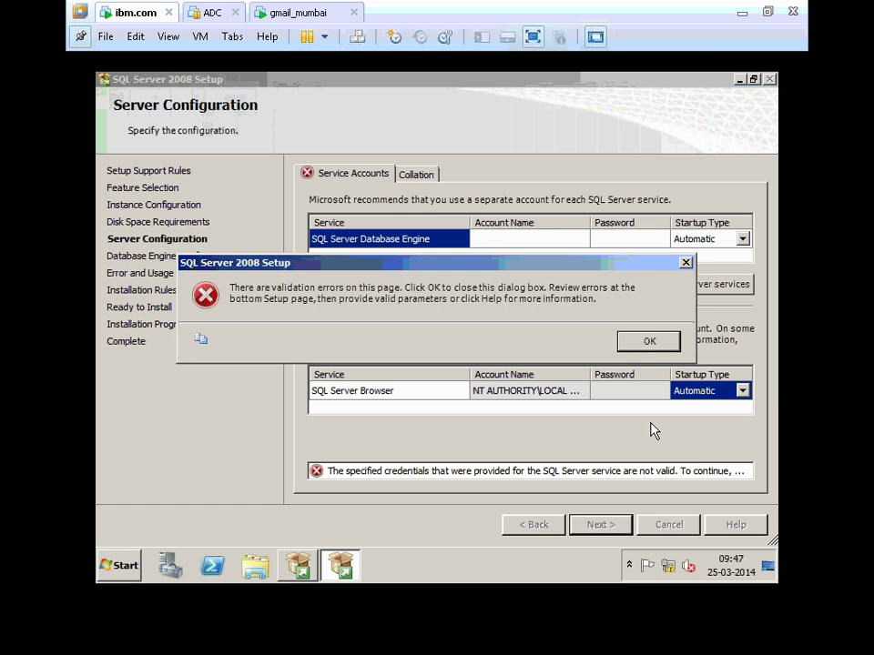
pyautogui.click(650, 342)
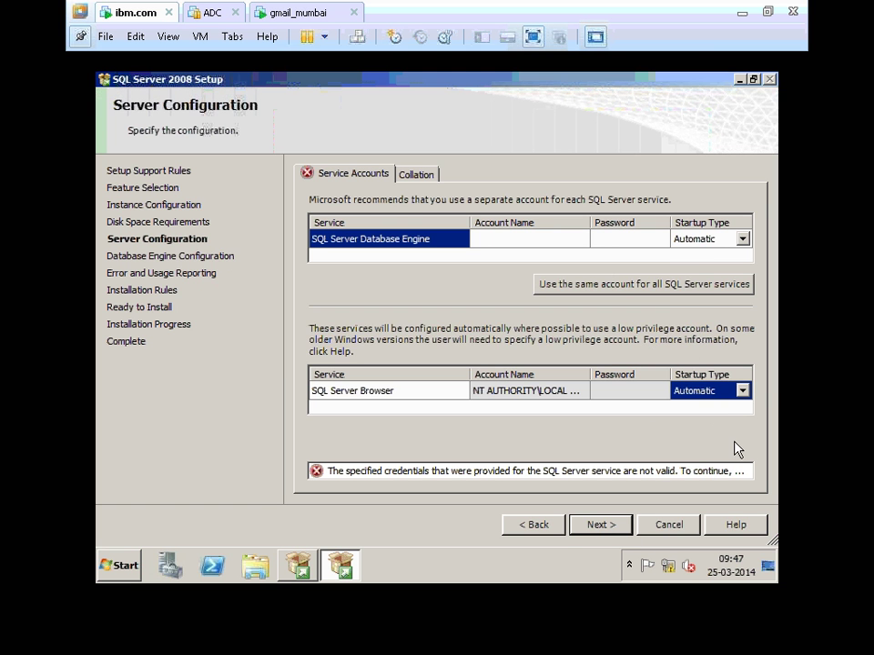
pyautogui.click(604, 525)
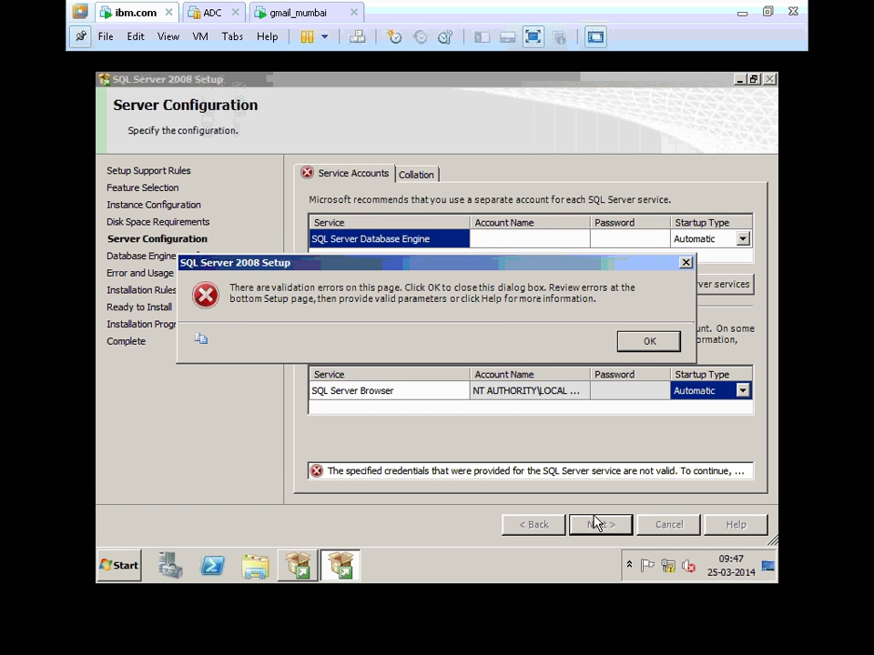
pyautogui.click(649, 341)
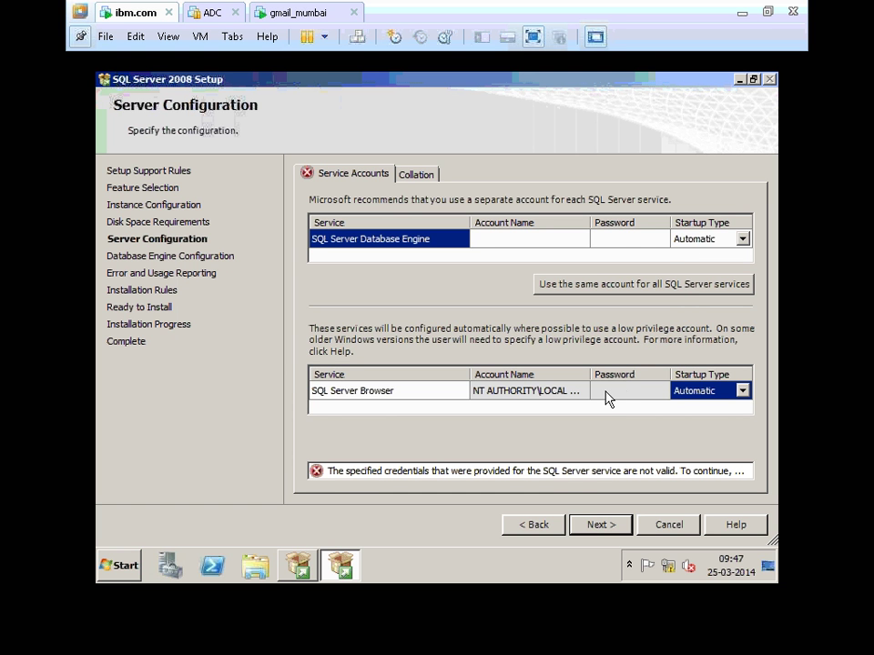
pyautogui.click(316, 473)
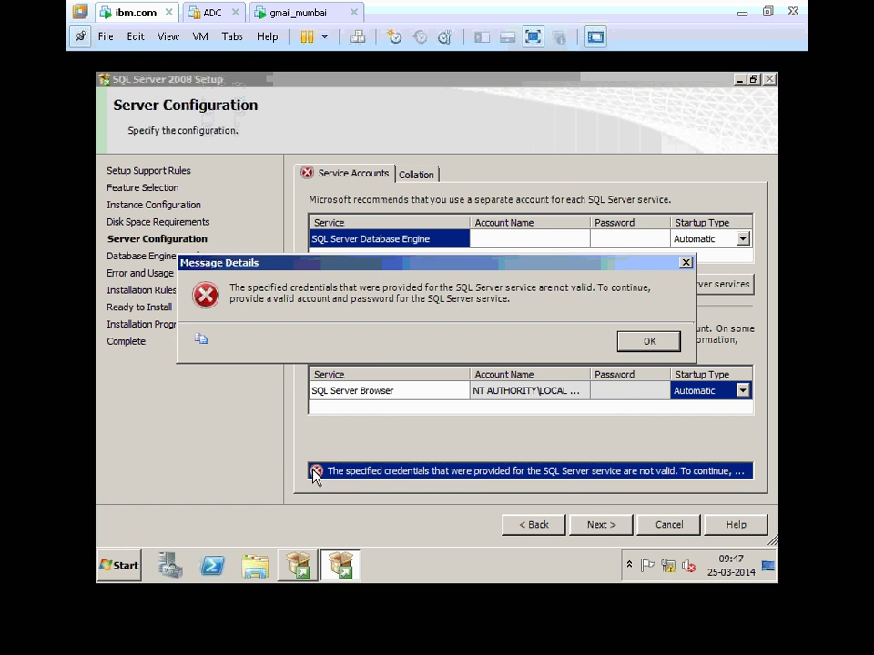
pyautogui.click(648, 344)
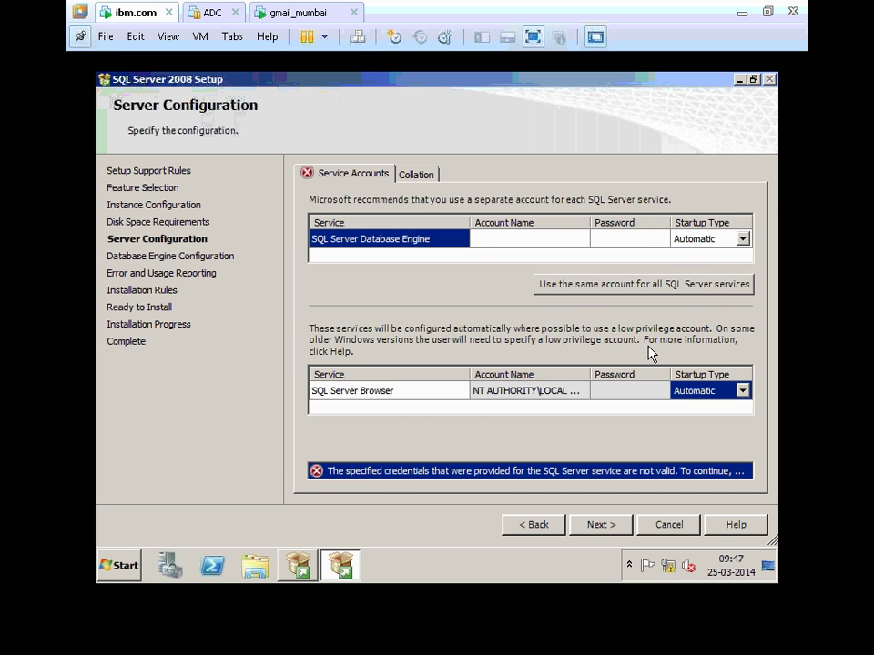
# - Use the NT AUTHORITY\SYSTEM account for all SQL Server services and continue past Server Configuration
pyautogui.click(652, 288)
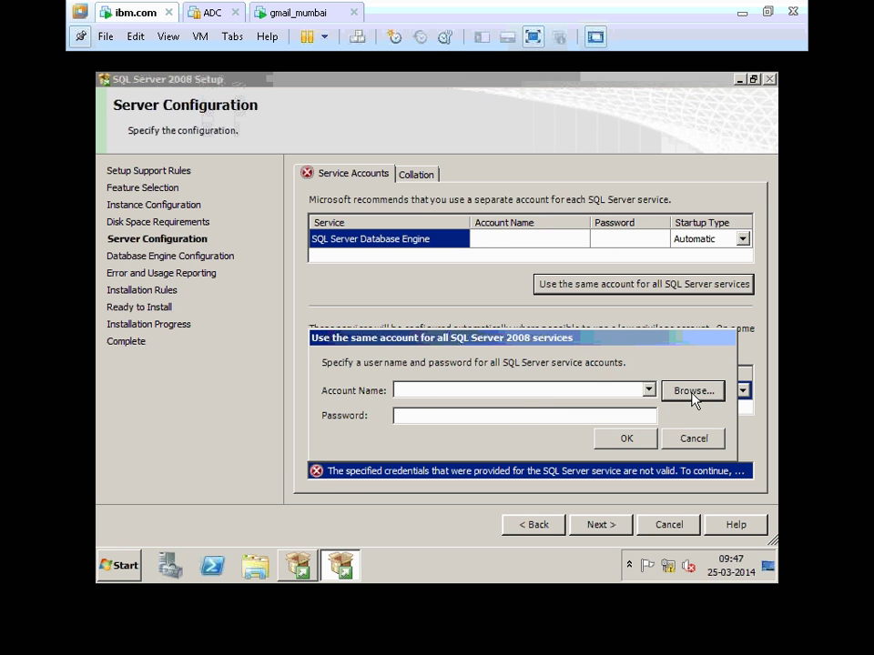
pyautogui.click(647, 390)
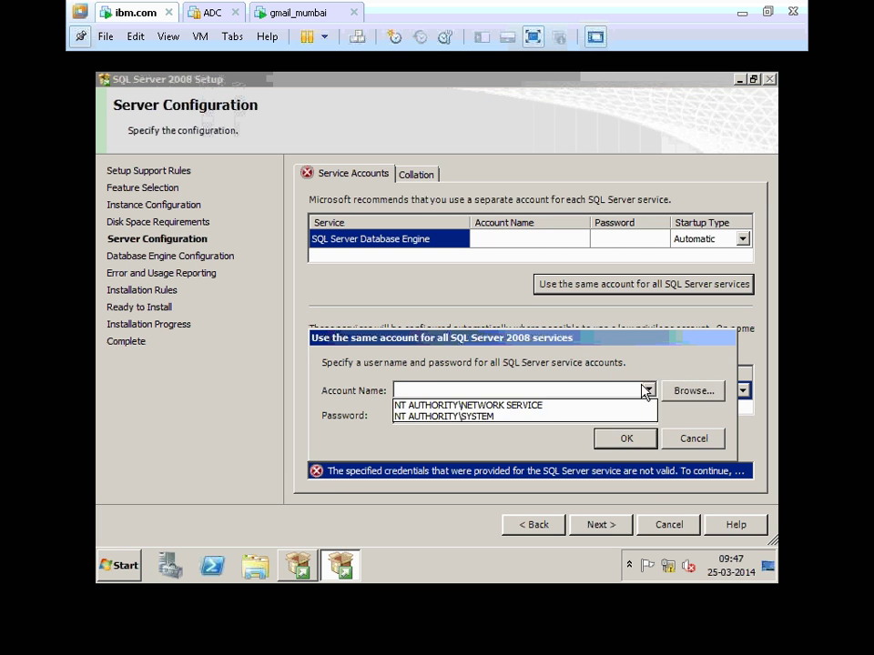
pyautogui.click(497, 418)
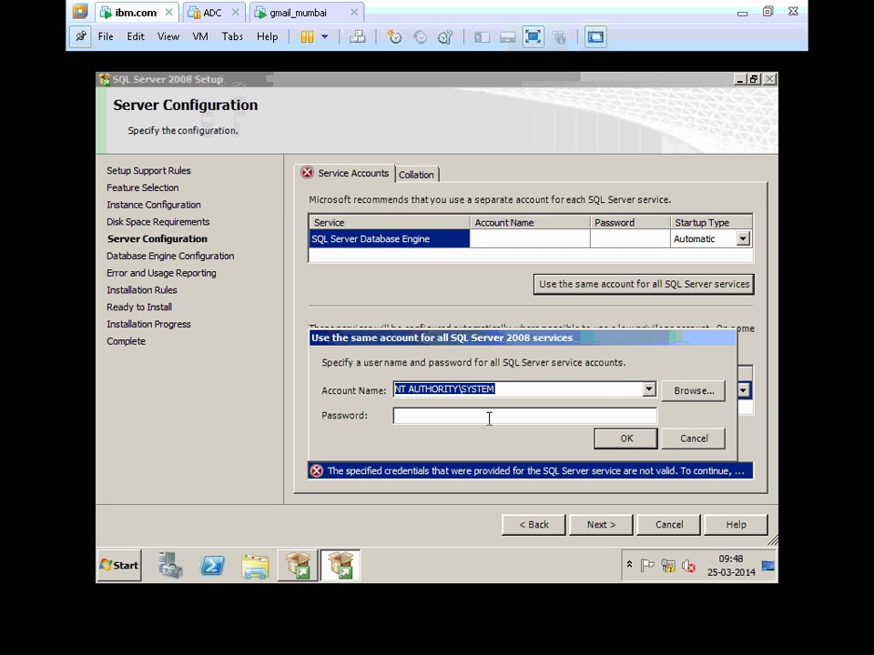
pyautogui.click(488, 418)
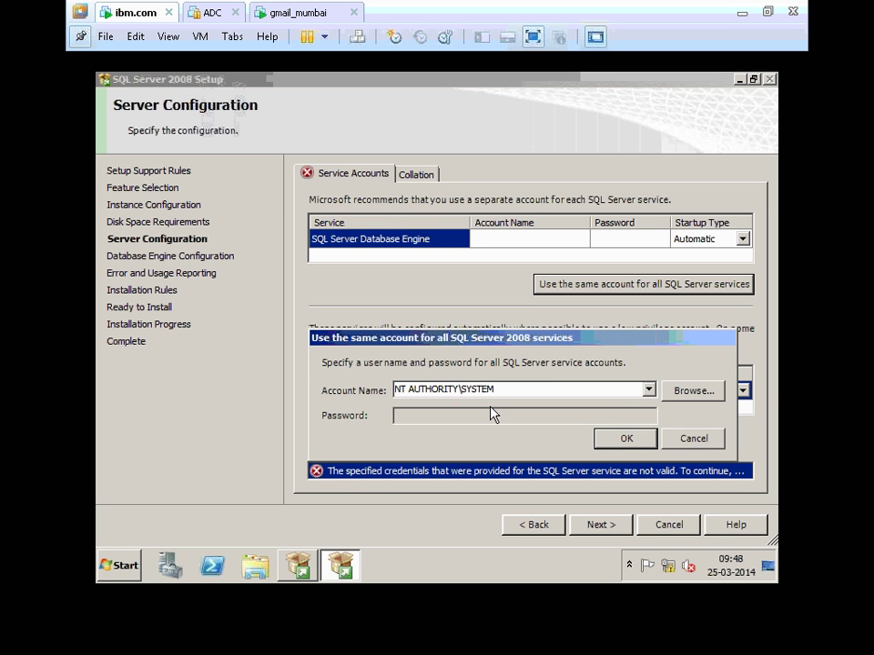
pyautogui.click(608, 442)
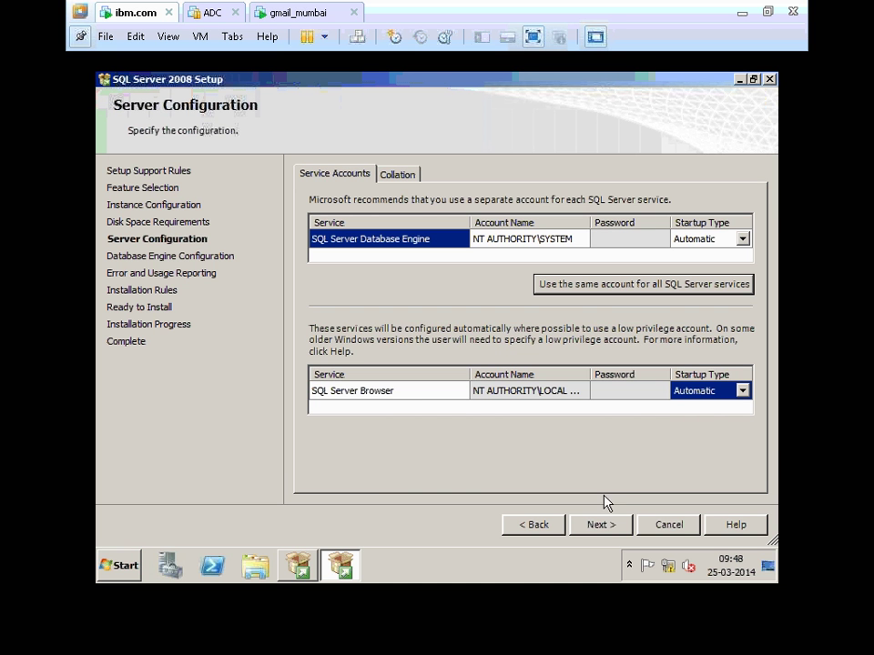
pyautogui.click(599, 524)
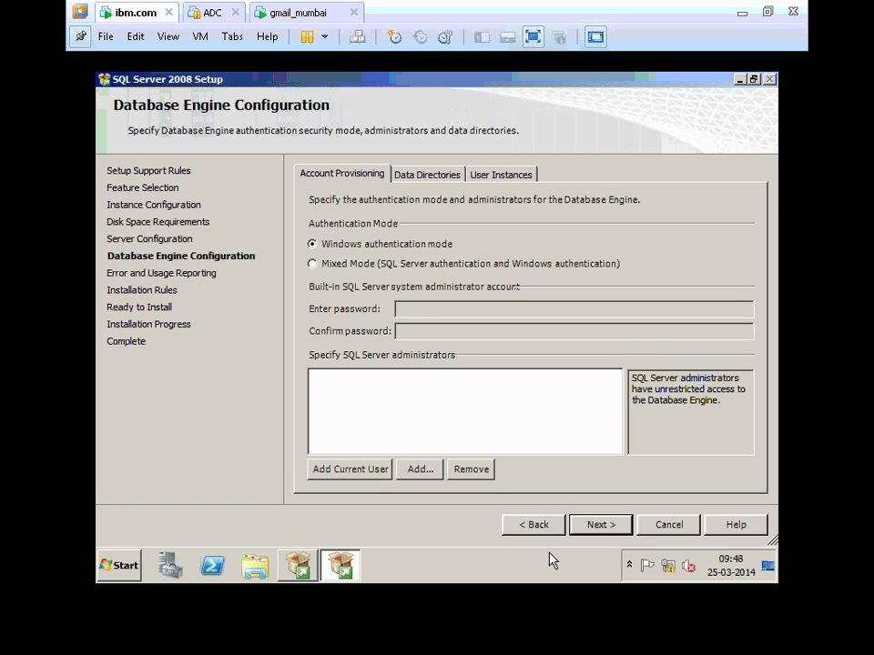
# - Keep Windows authentication mode, add the current user as SQL Server administrator and continue to Ready to Install with error and usage reporting off
pyautogui.click(359, 468)
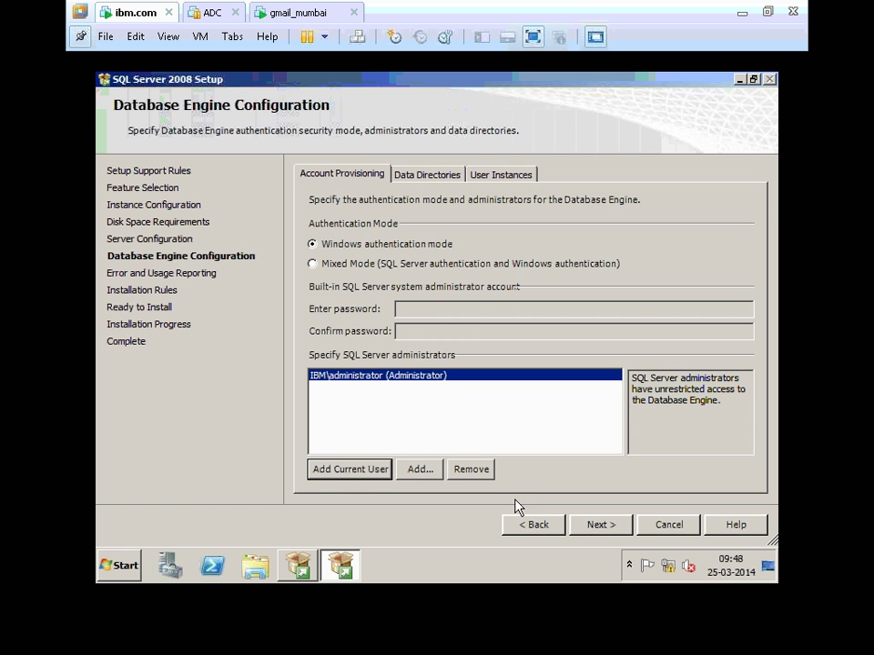
pyautogui.click(595, 527)
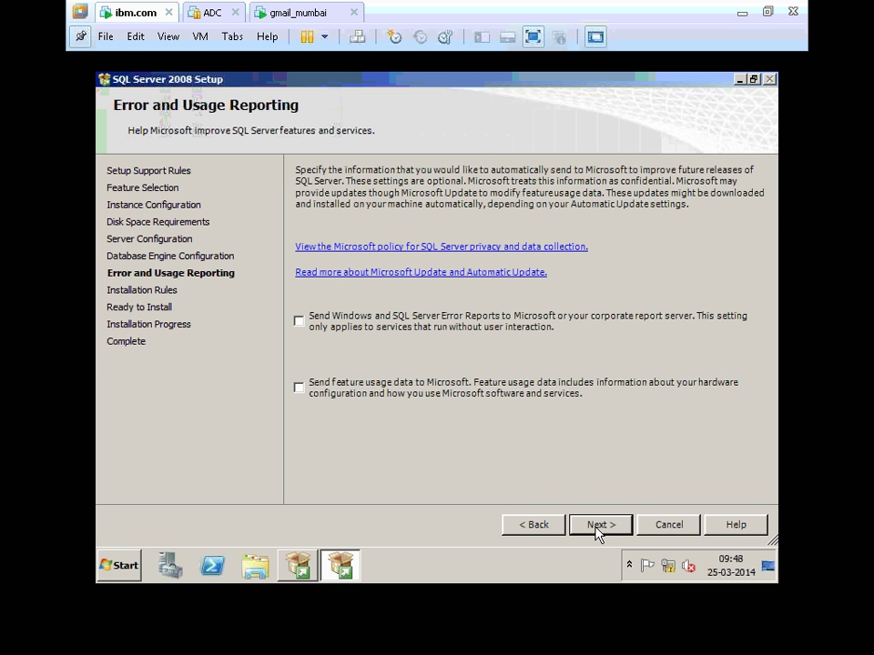
pyautogui.click(595, 528)
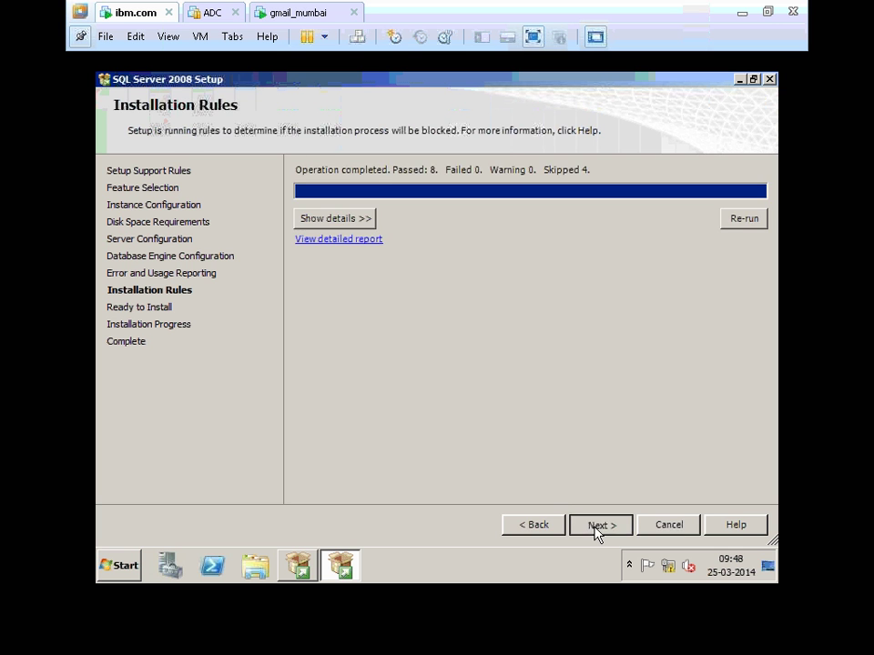
pyautogui.click(596, 526)
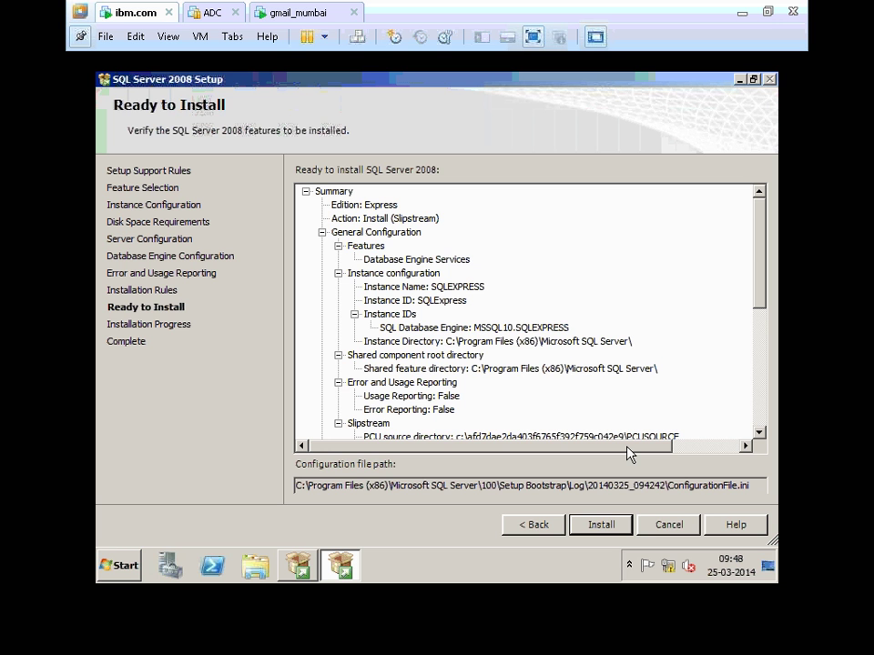
# - Install the SQL Server 2008 features, finish the setup wizard and close the SQL Server Installation Center
pyautogui.click(601, 524)
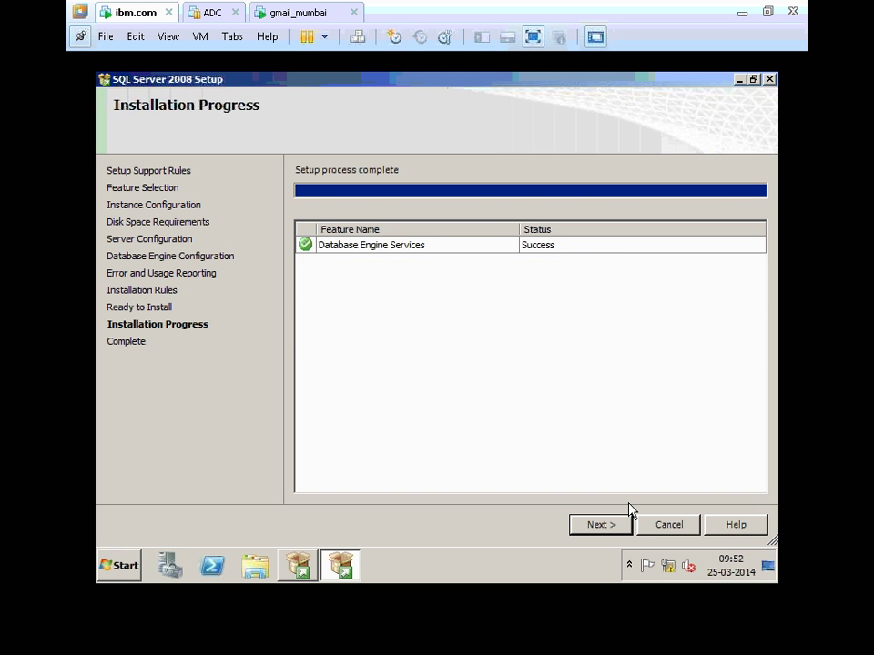
pyautogui.click(607, 528)
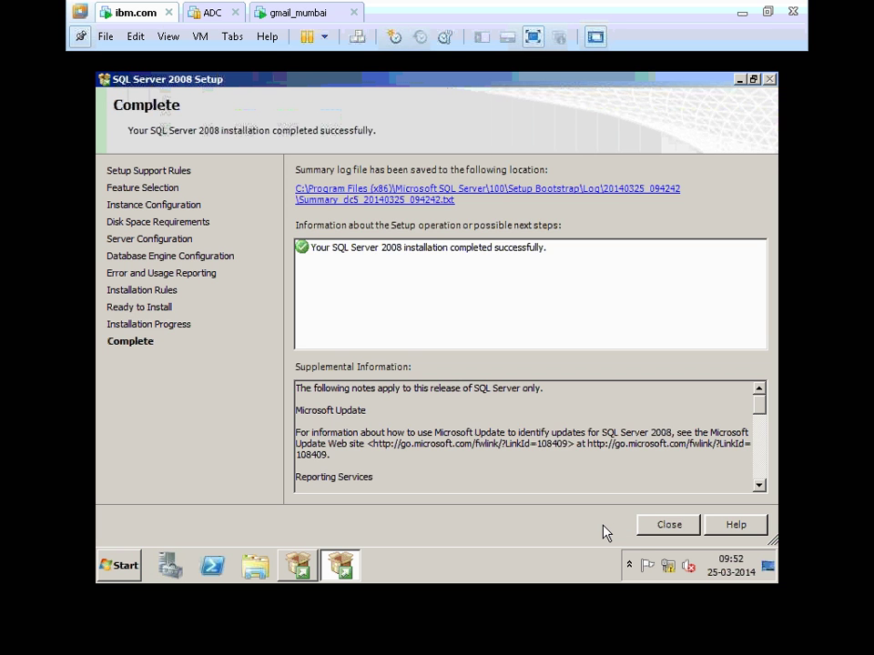
pyautogui.click(671, 527)
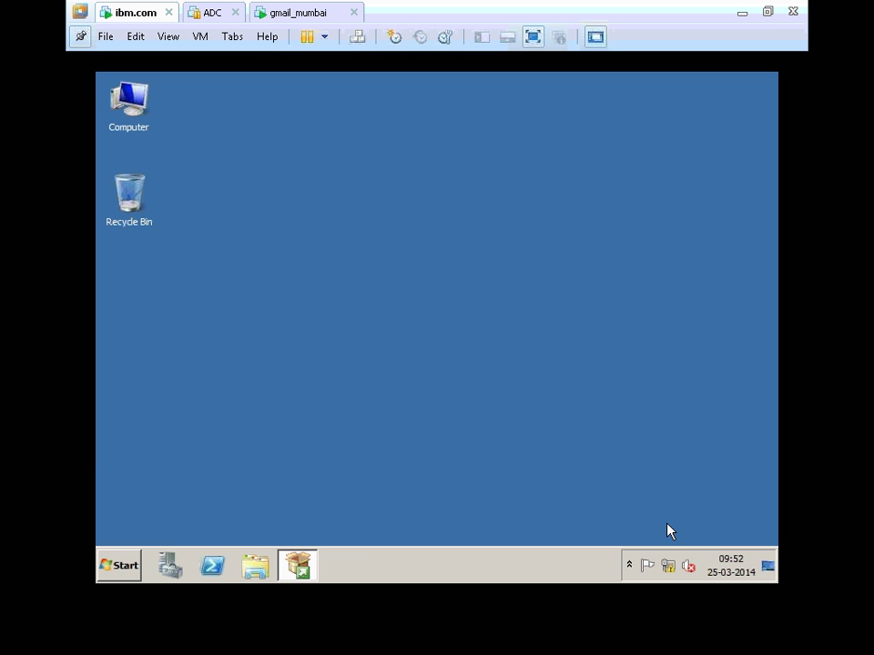
pyautogui.click(304, 568)
pyautogui.click(766, 83)
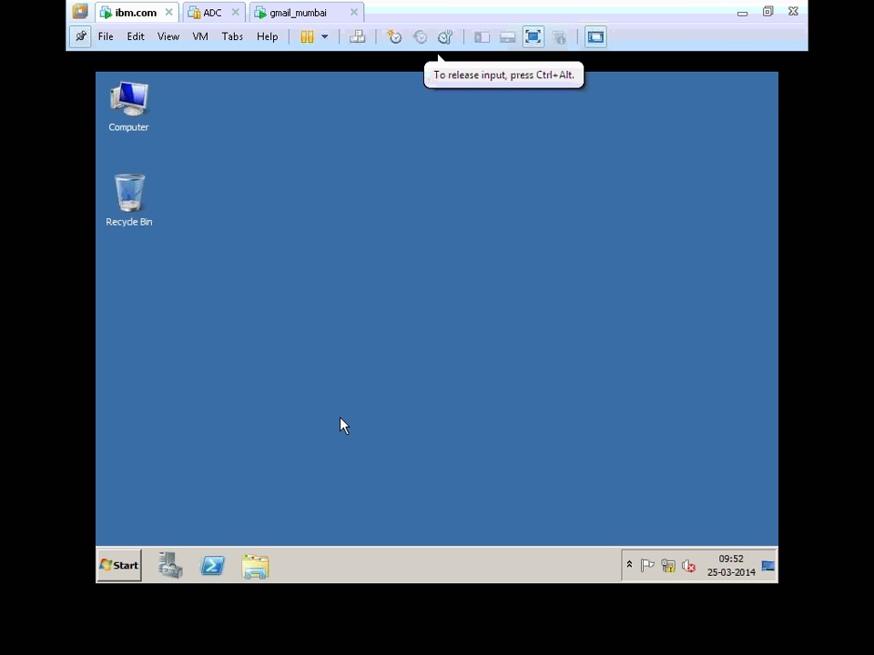
pyautogui.rightClick(332, 201)
pyautogui.click(360, 230)
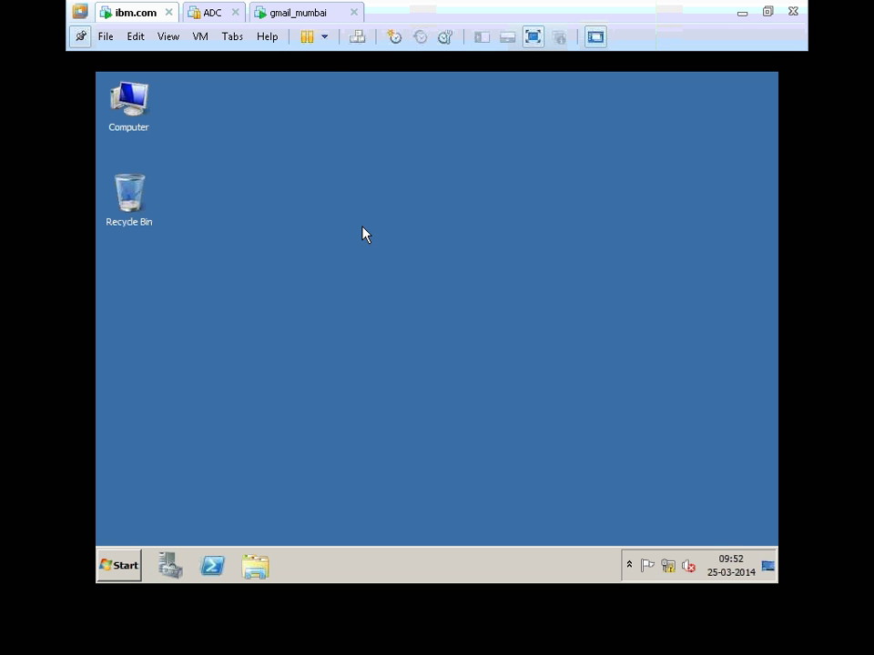
pyautogui.rightClick(302, 183)
pyautogui.click(336, 221)
pyautogui.rightClick(299, 199)
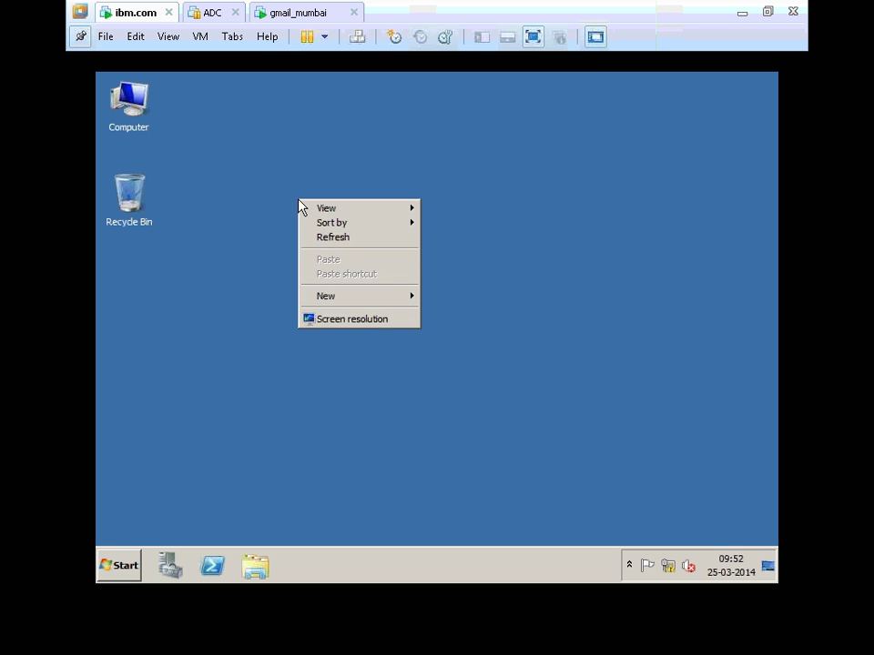
pyautogui.click(321, 239)
pyautogui.rightClick(285, 188)
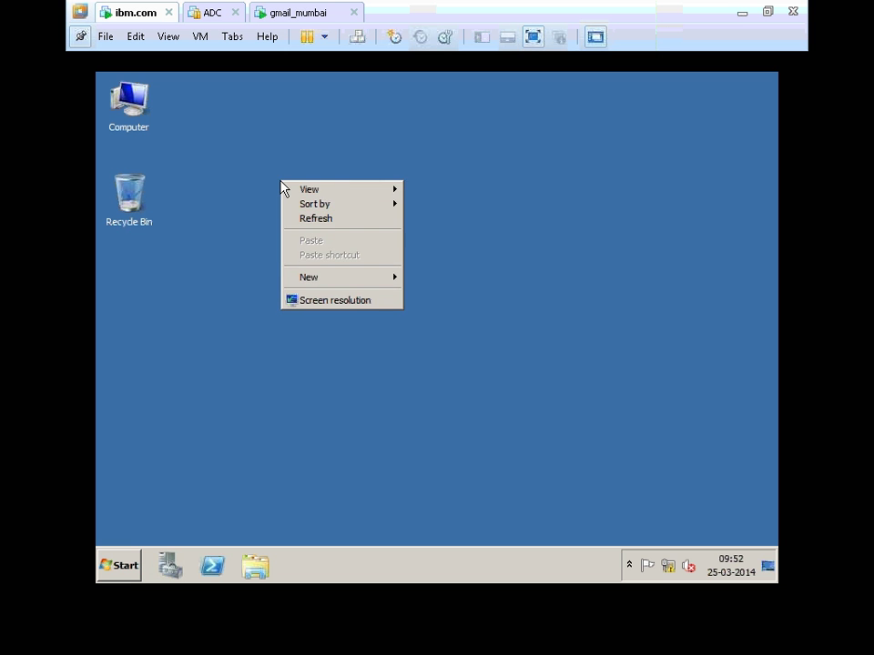
pyautogui.click(308, 223)
pyautogui.rightClick(274, 167)
pyautogui.click(302, 202)
pyautogui.rightClick(275, 181)
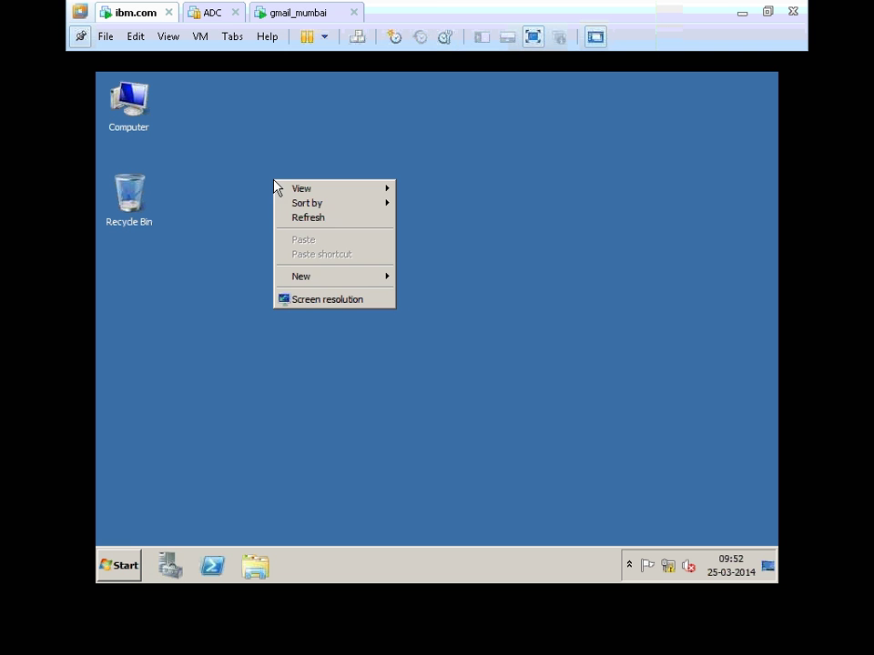
pyautogui.click(299, 220)
pyautogui.rightClick(269, 184)
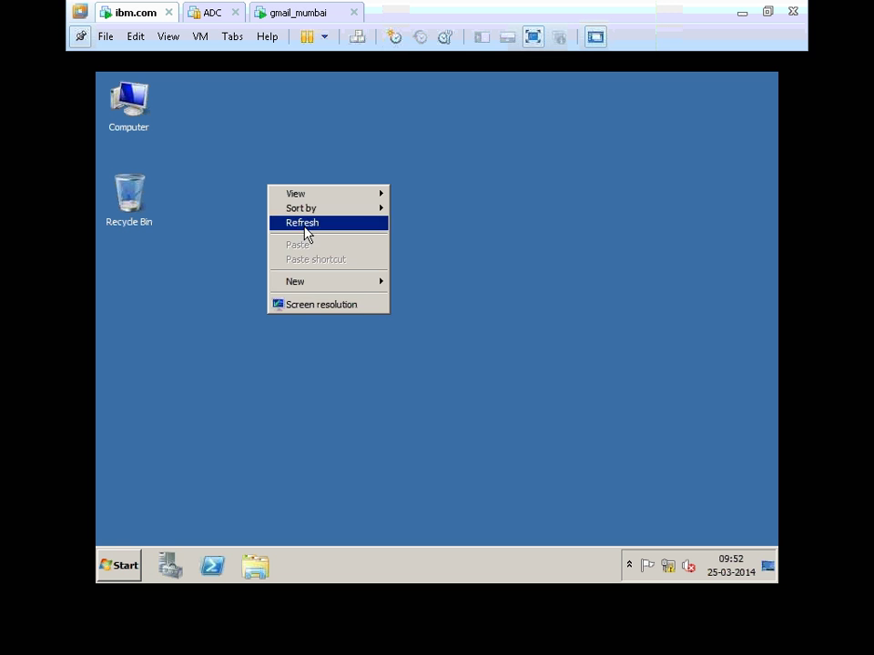
pyautogui.click(303, 221)
pyautogui.rightClick(265, 172)
pyautogui.rightClick(250, 188)
pyautogui.click(284, 228)
pyautogui.rightClick(235, 225)
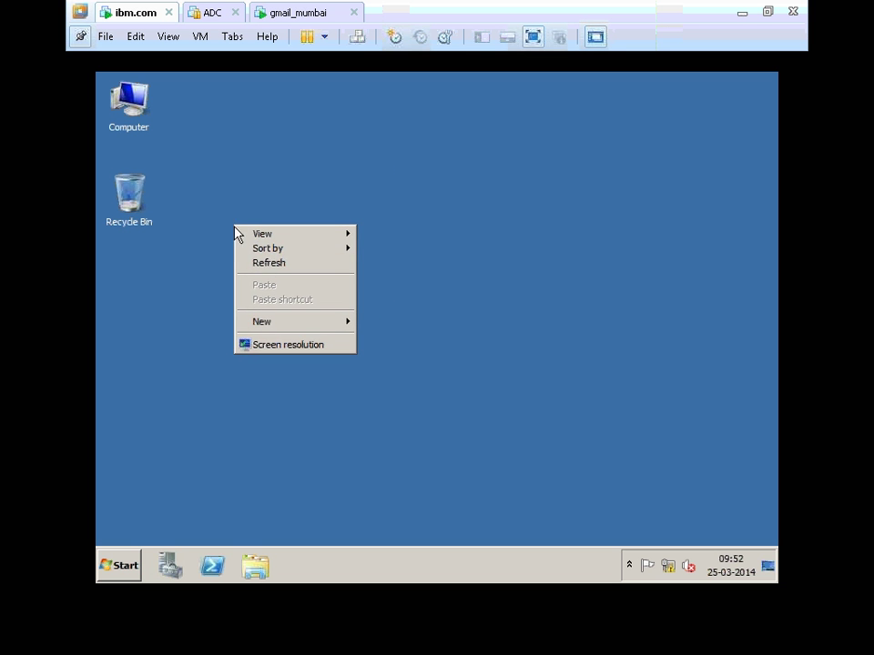
pyautogui.click(267, 262)
pyautogui.rightClick(250, 233)
pyautogui.click(300, 273)
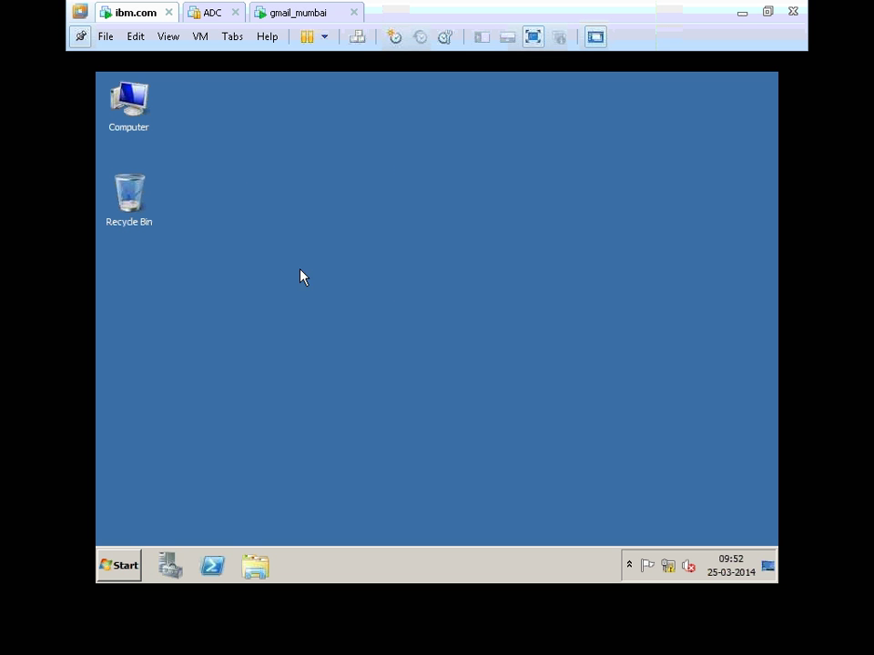
pyautogui.rightClick(271, 238)
pyautogui.click(107, 470)
# - Check the list of all installed programs for the Microsoft SQL Server 2008 entry
pyautogui.click(132, 566)
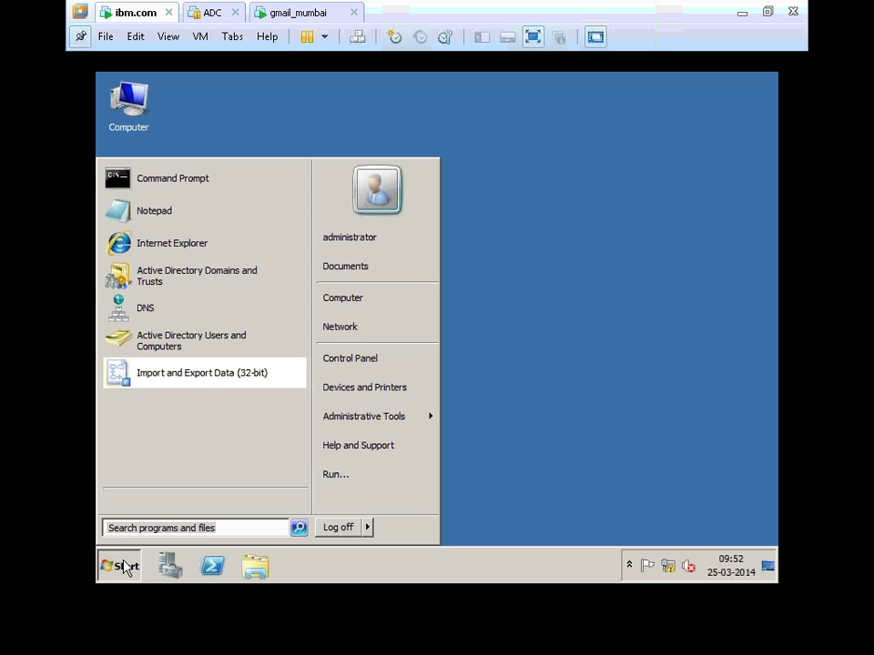
pyautogui.click(189, 501)
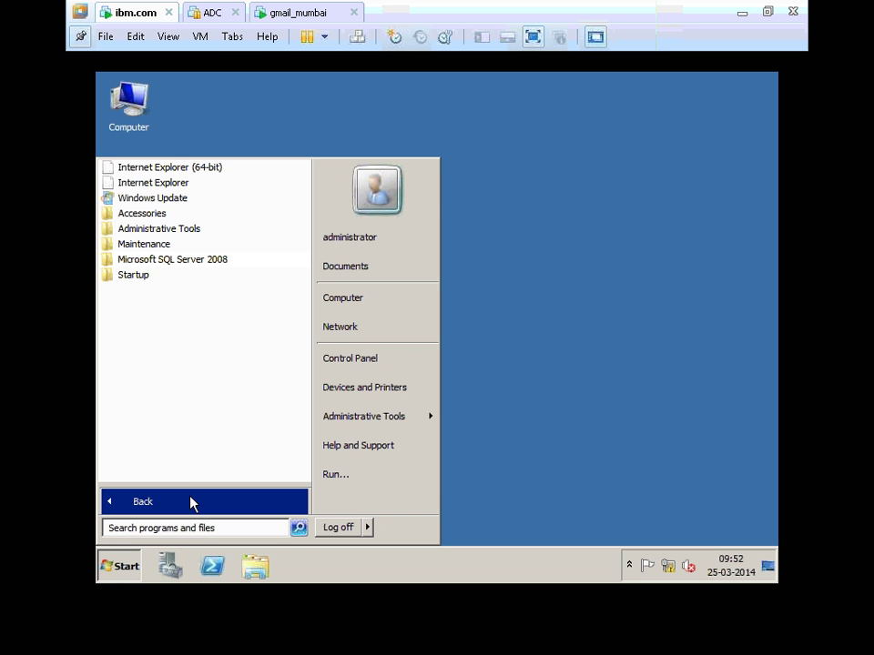
pyautogui.click(517, 350)
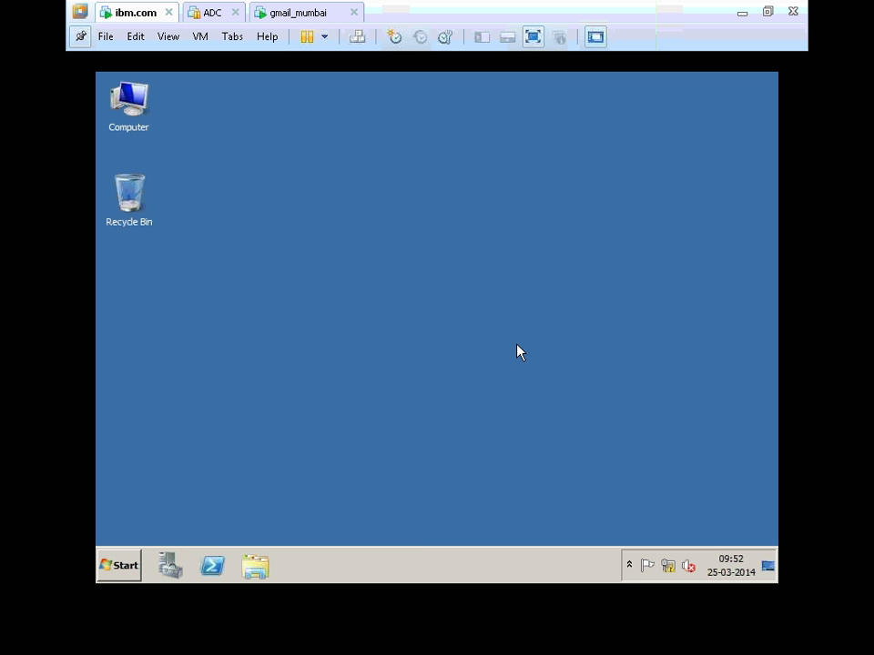
pyautogui.rightClick(307, 173)
pyautogui.click(328, 205)
pyautogui.click(166, 102)
pyautogui.rightClick(165, 97)
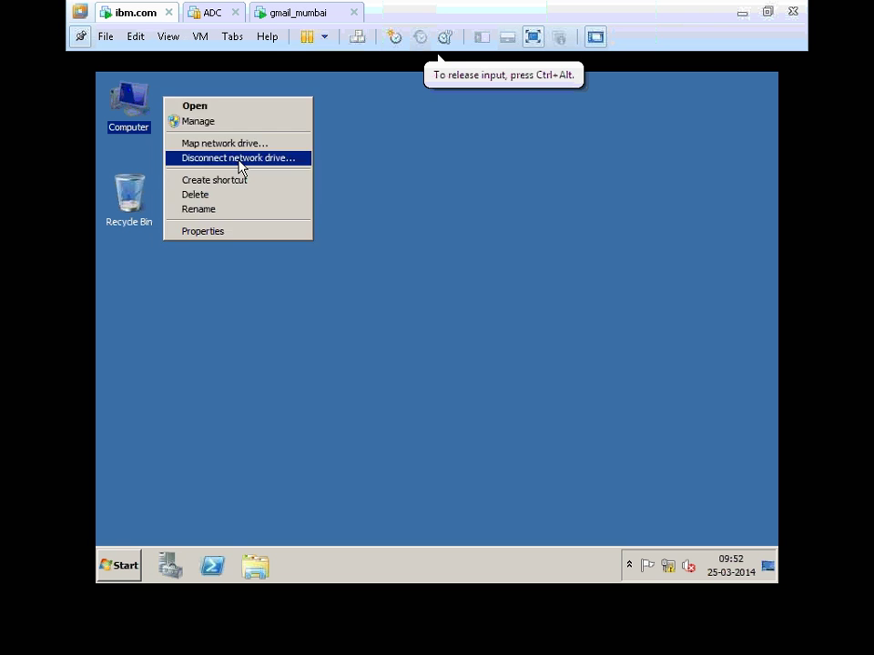
pyautogui.click(225, 133)
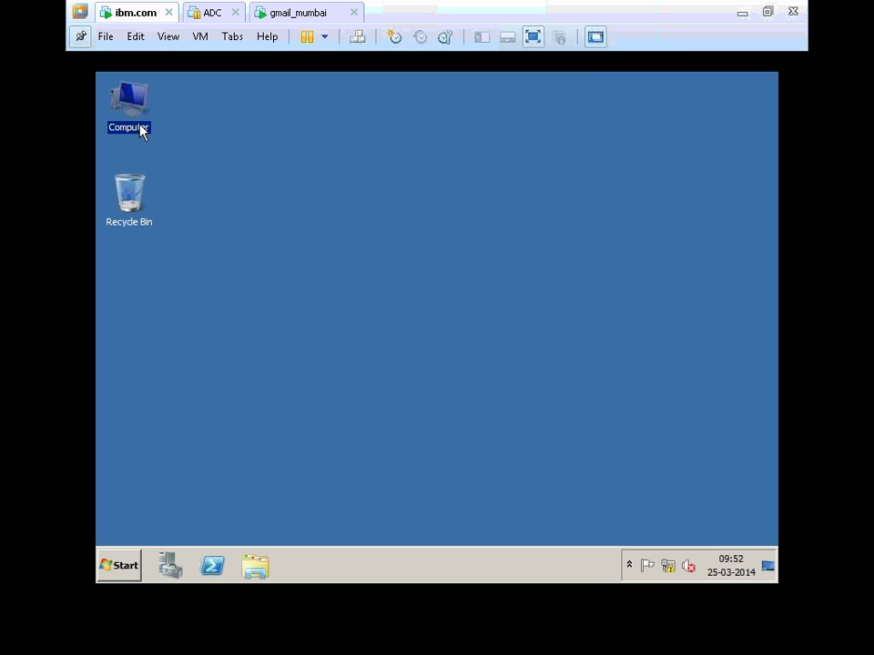
pyautogui.rightClick(351, 150)
pyautogui.click(366, 188)
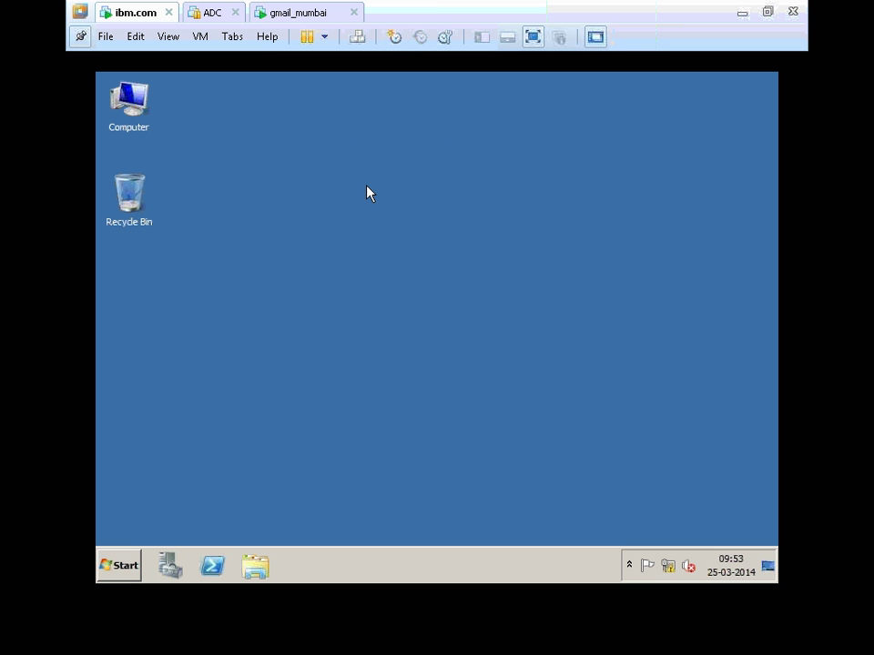
pyautogui.rightClick(298, 149)
pyautogui.click(331, 187)
pyautogui.rightClick(311, 140)
pyautogui.click(346, 176)
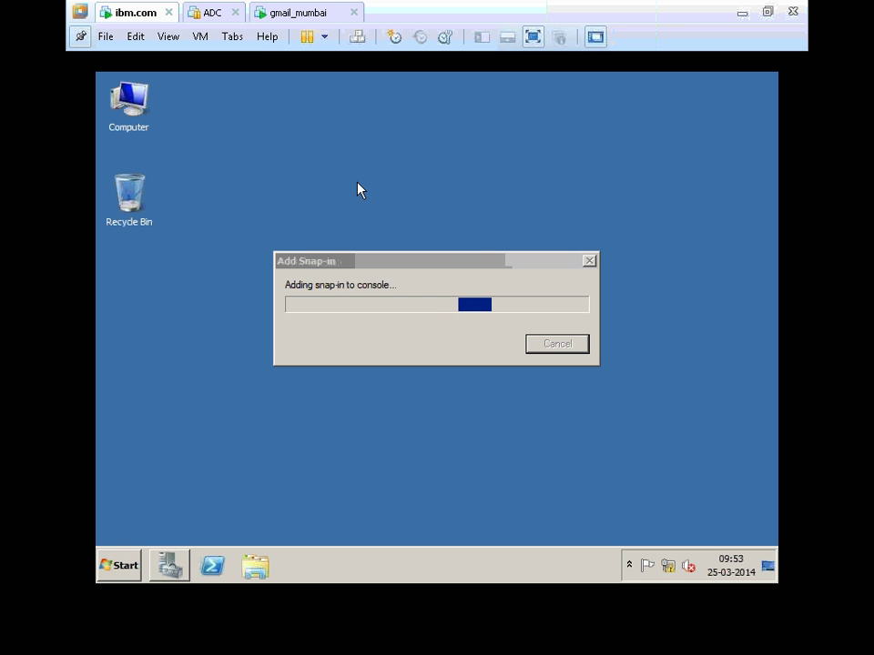
pyautogui.rightClick(371, 173)
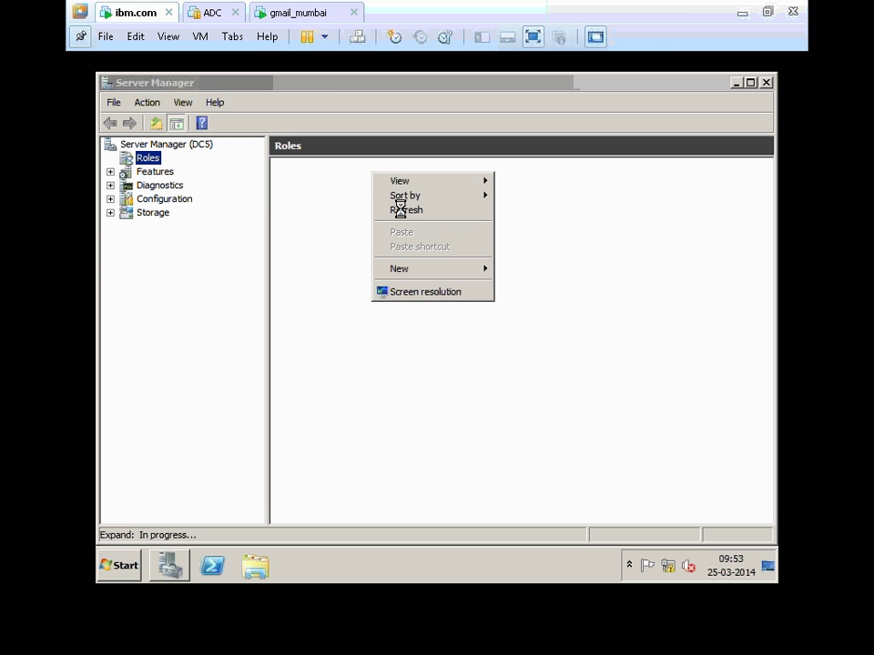
pyautogui.click(400, 210)
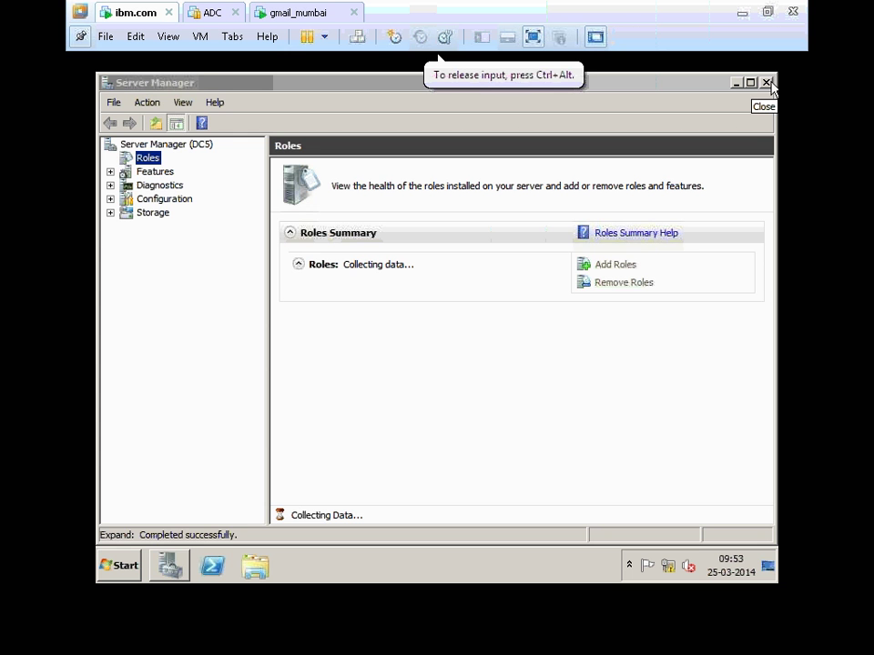
pyautogui.click(767, 82)
# - Change the ibm.com virtual machine's CD/DVD image to D:\os_image\admtsetup32.iso and apply the settings
pyautogui.rightClick(130, 13)
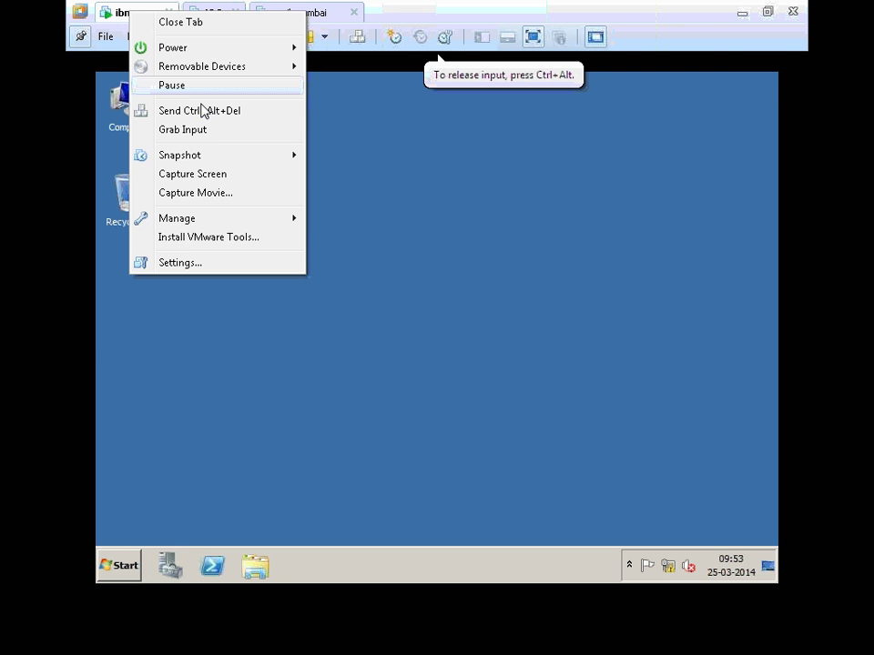
pyautogui.click(228, 262)
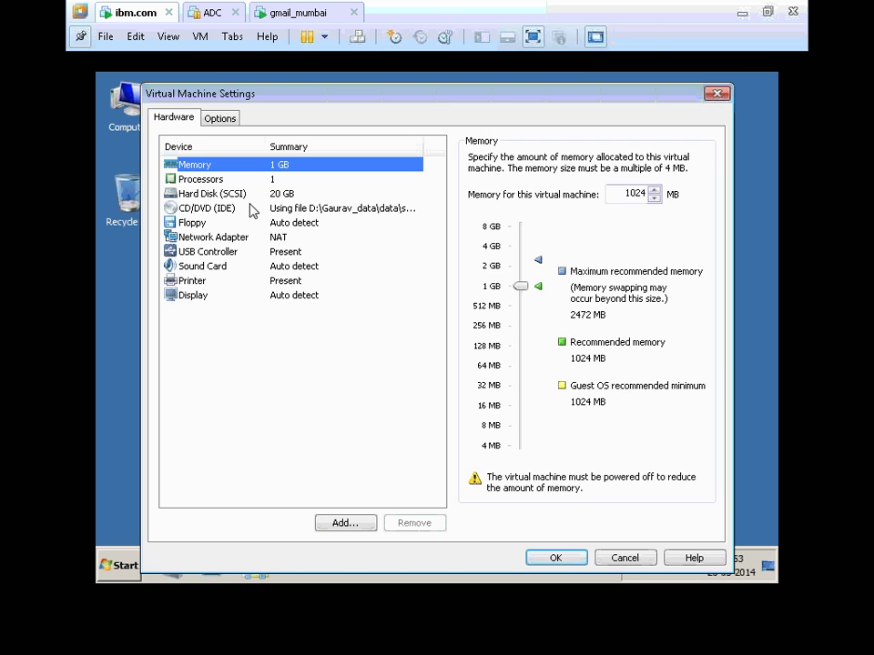
pyautogui.click(207, 208)
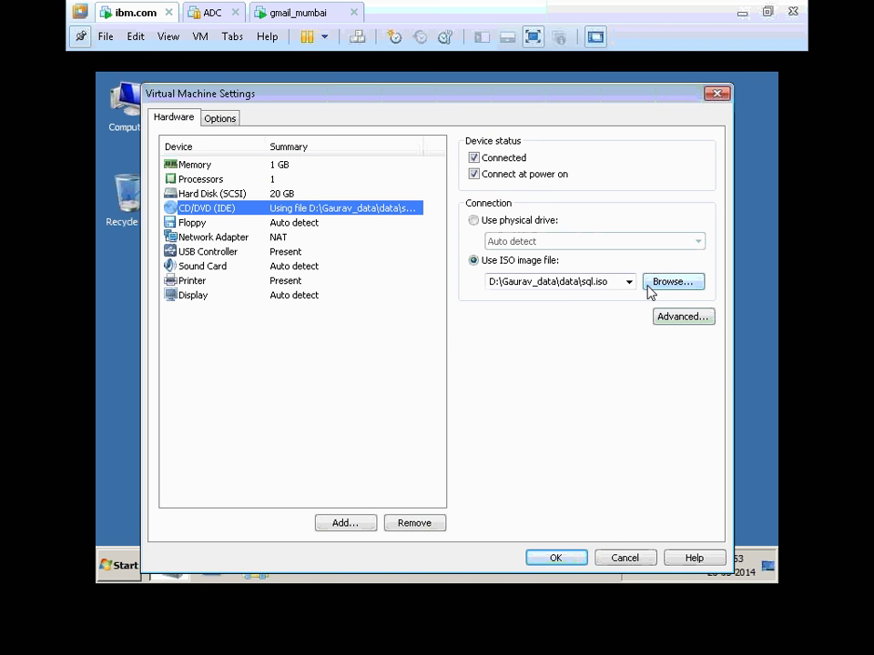
pyautogui.click(656, 286)
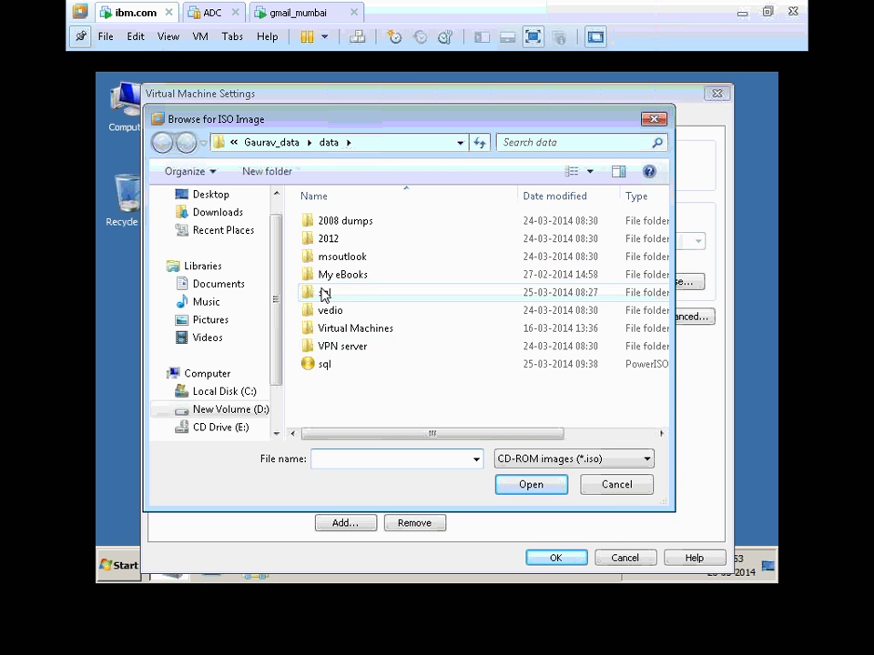
pyautogui.click(218, 410)
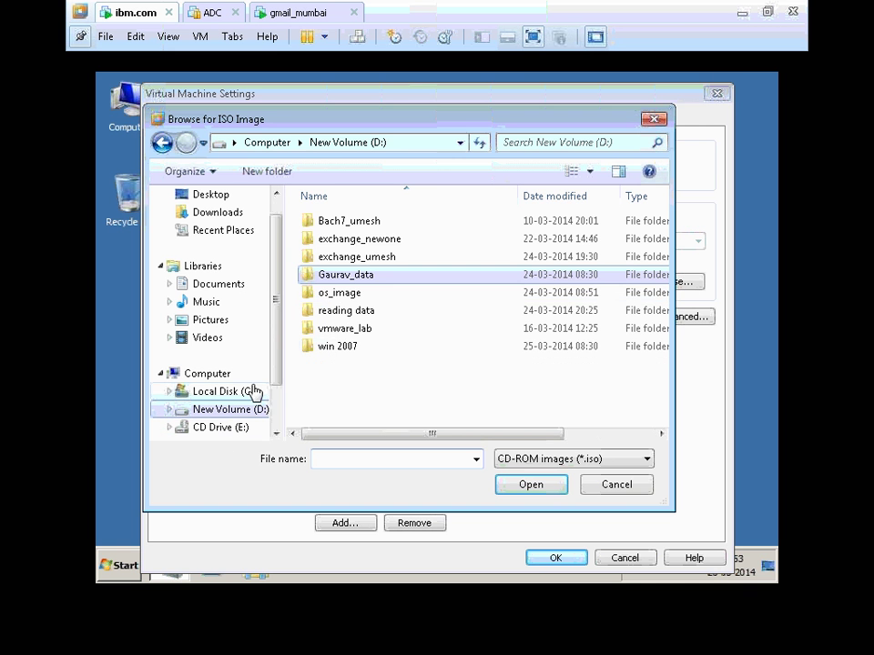
pyautogui.doubleClick(342, 293)
pyautogui.doubleClick(341, 293)
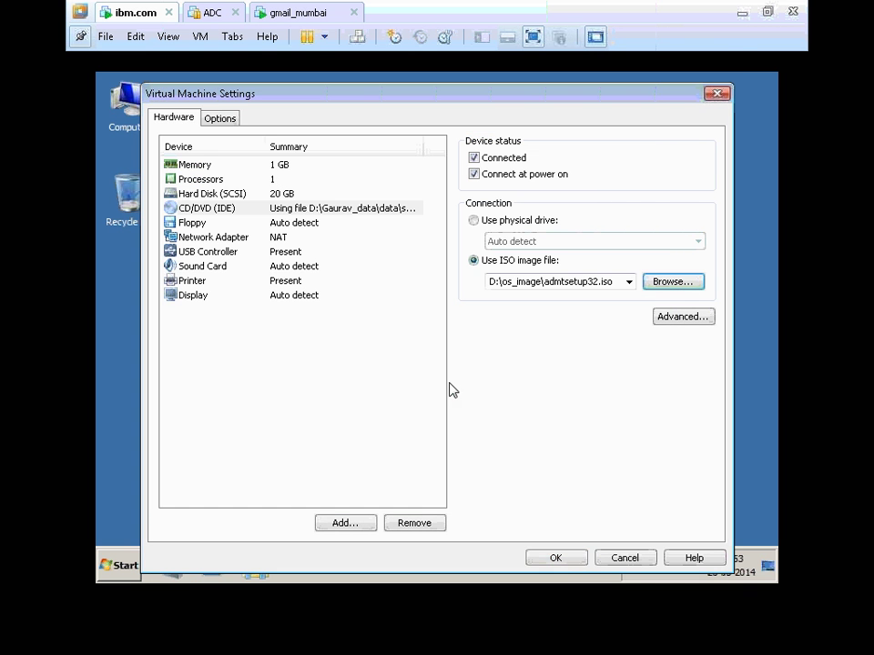
pyautogui.click(580, 561)
# - Open the mounted DVD's files and launch the admtsetup32 application
pyautogui.click(329, 285)
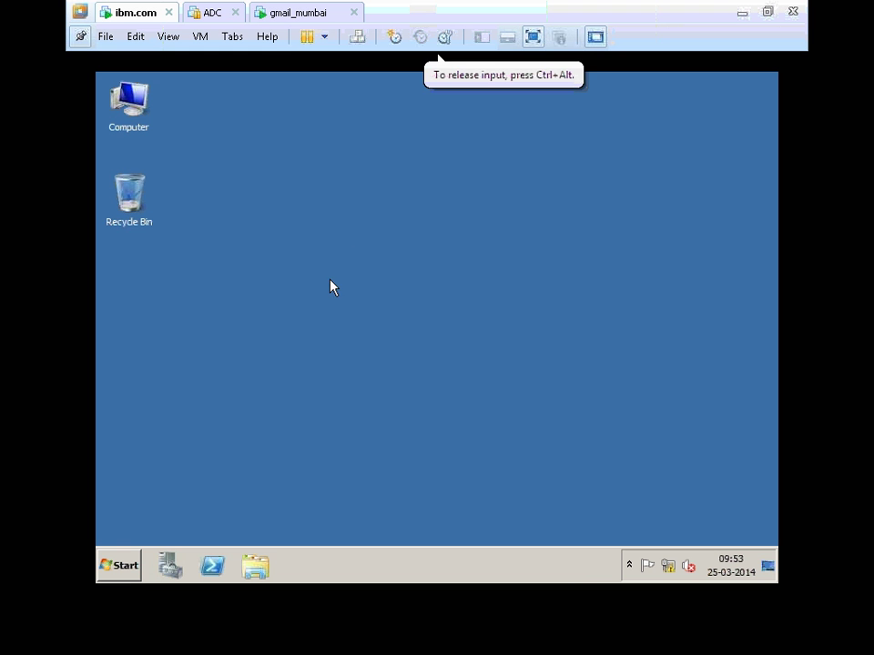
pyautogui.rightClick(317, 178)
pyautogui.click(343, 209)
pyautogui.rightClick(261, 163)
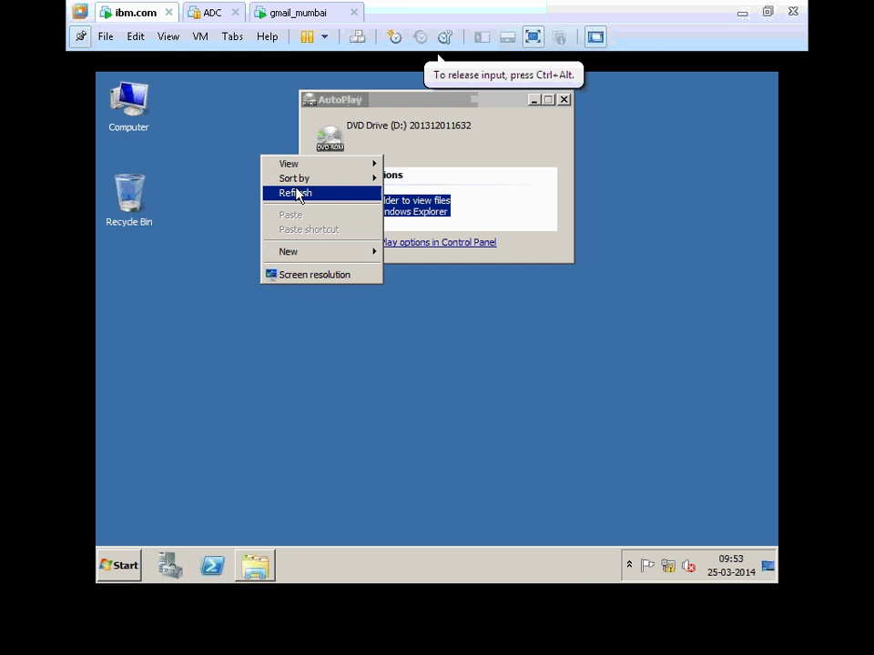
pyautogui.click(296, 193)
pyautogui.click(389, 211)
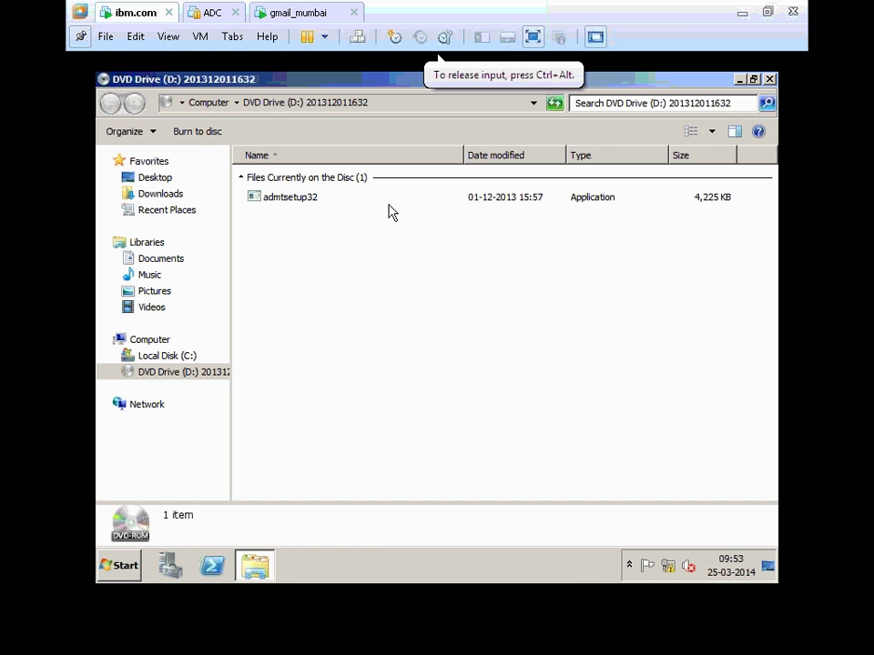
pyautogui.doubleClick(293, 196)
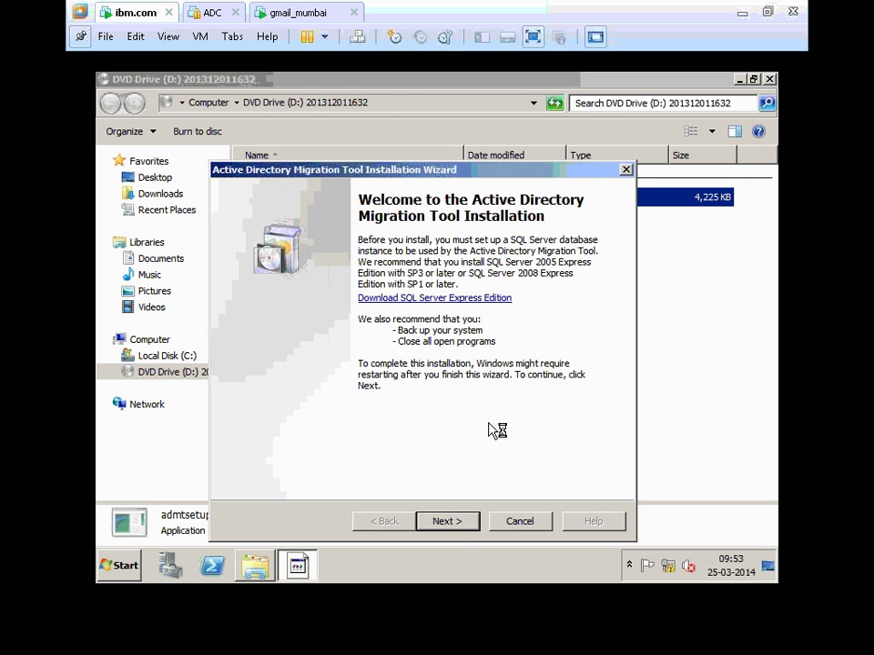
# - Accept the Active Directory Migration Tool licence, decline the Customer Experience Improvement Program and continue to Database Selection
pyautogui.click(455, 524)
pyautogui.click(248, 427)
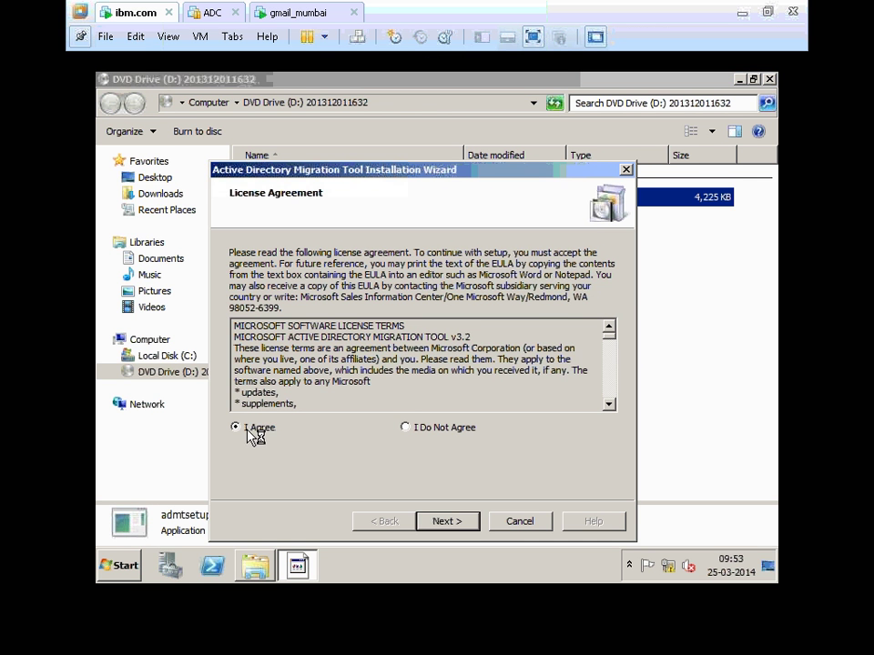
pyautogui.click(451, 522)
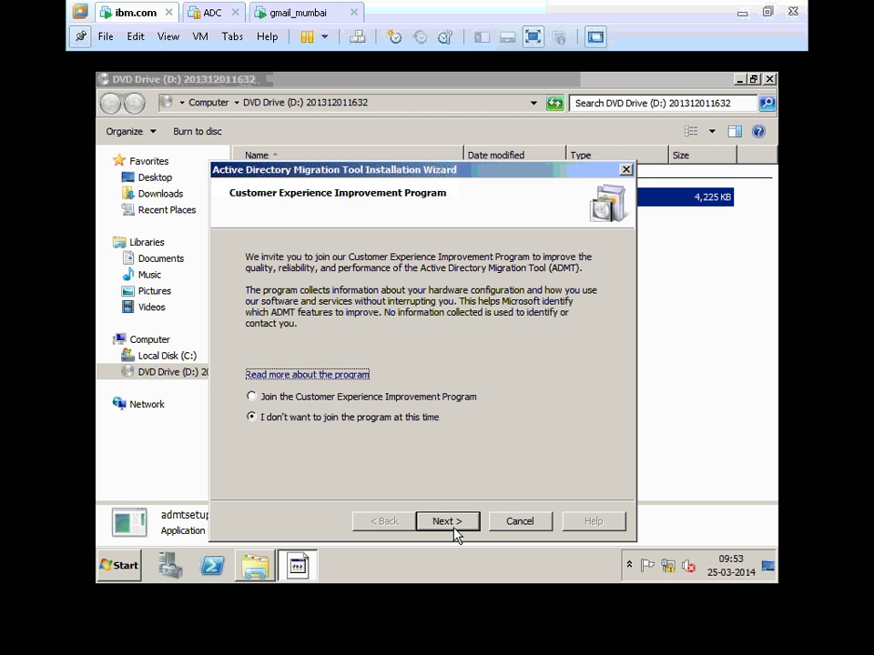
pyautogui.click(453, 527)
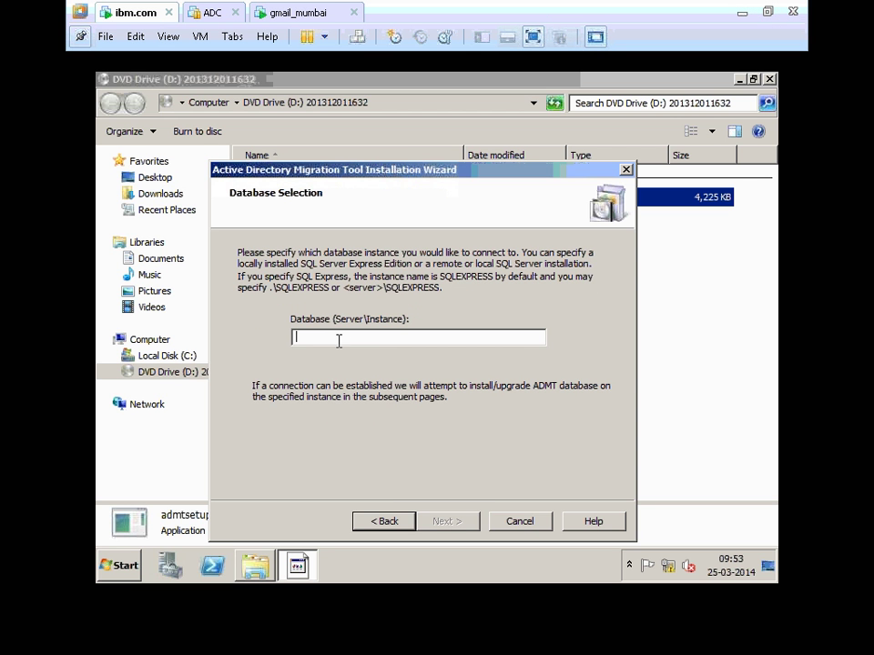
# - Try to connect the Active Directory Migration Tool to the database instance sqlexpress
pyautogui.write('sqle')
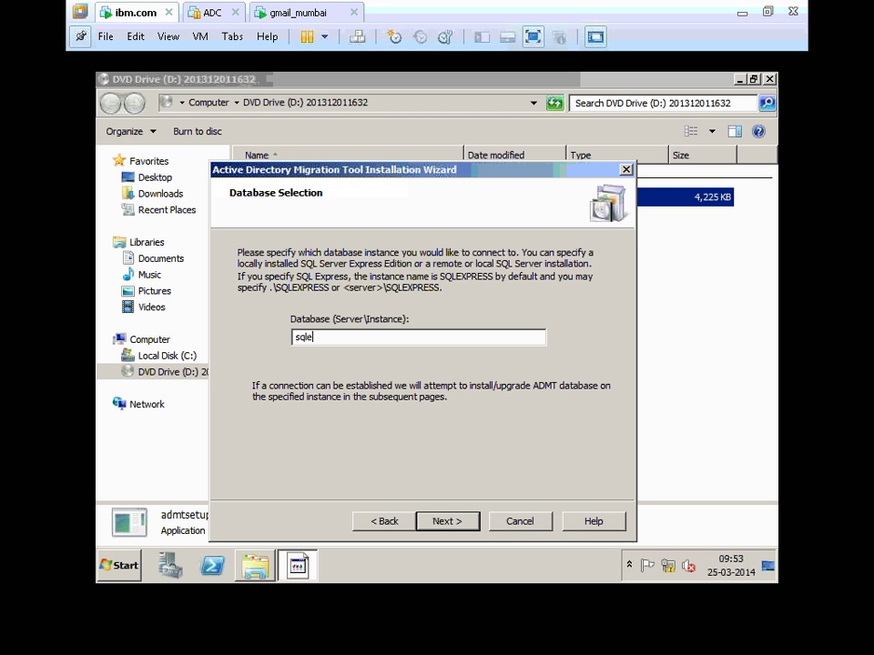
pyautogui.write('xpress')
pyautogui.click(454, 523)
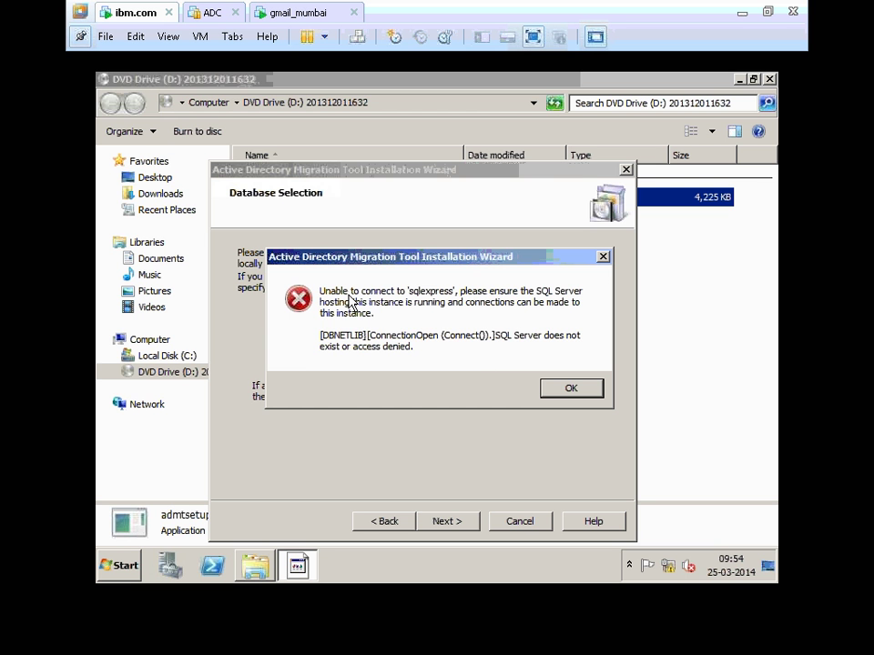
pyautogui.click(572, 389)
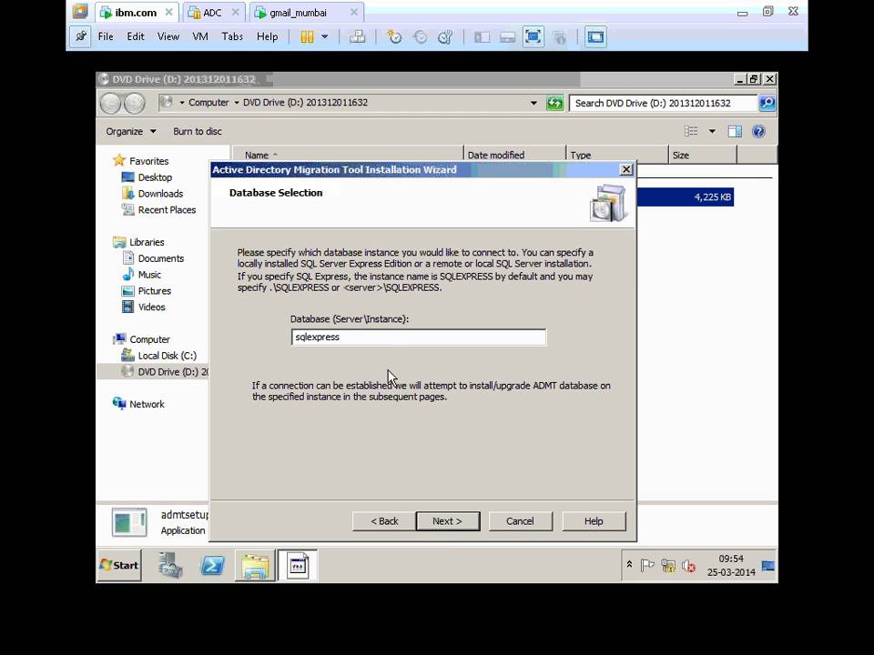
# - Try to connect with the database instance set to sqlexpress\database
pyautogui.click(353, 337)
pyautogui.write('\\database')
pyautogui.click(121, 566)
pyautogui.click(362, 303)
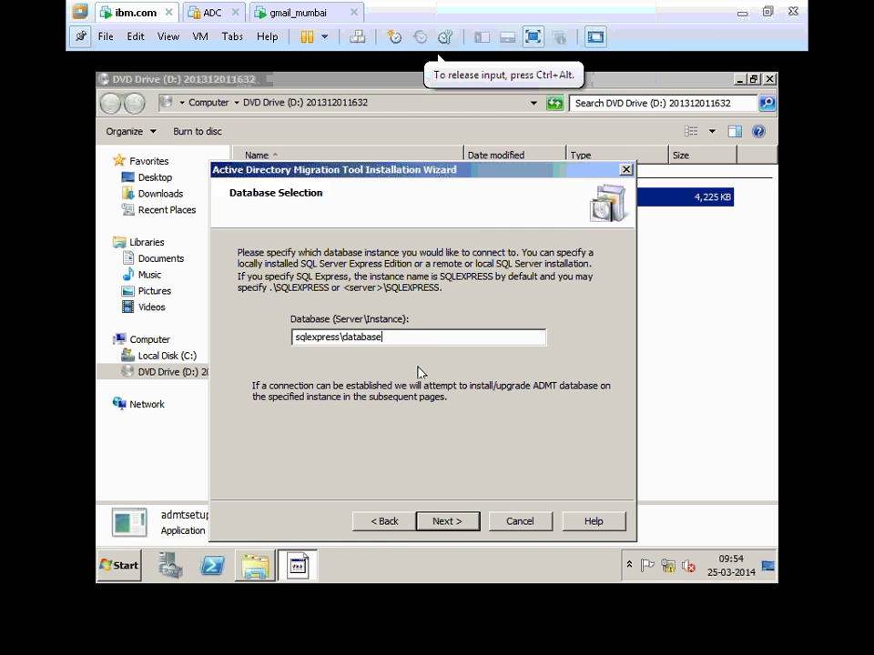
pyautogui.click(433, 525)
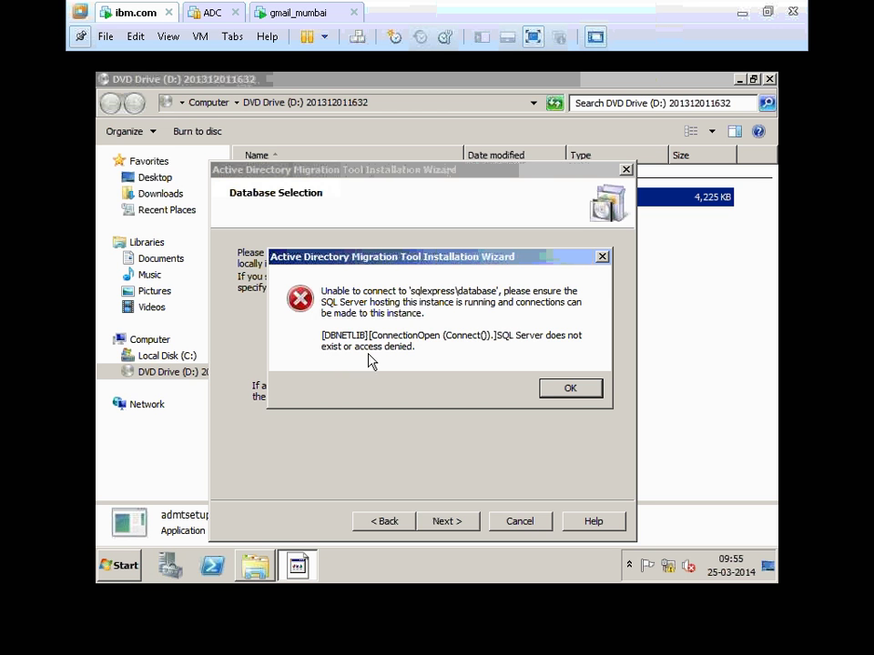
pyautogui.click(555, 392)
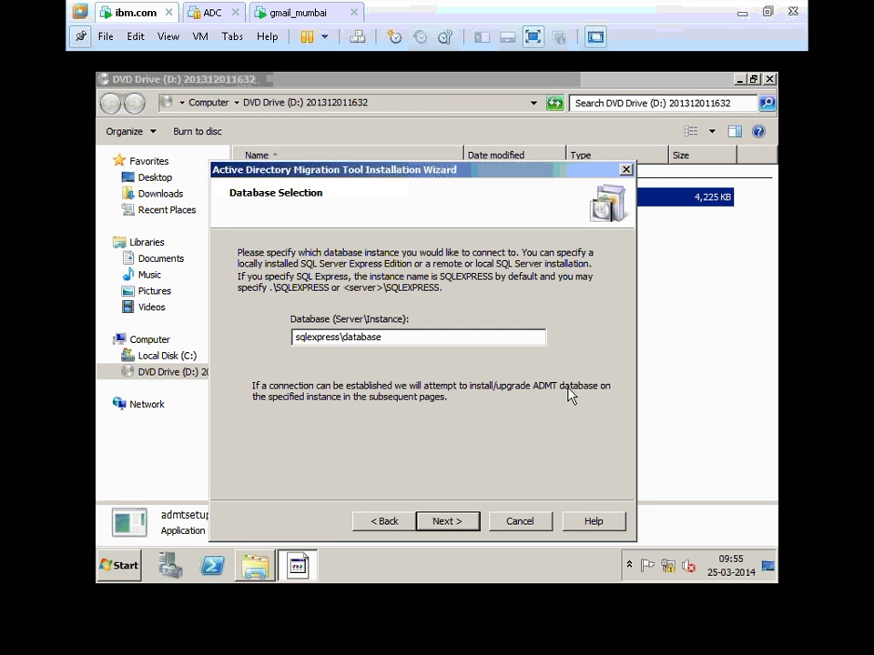
# - Set the database instance to dc5\sqlexpress, finish the Active Directory Migration Tool installation and close the DVD window
pyautogui.click(372, 530)
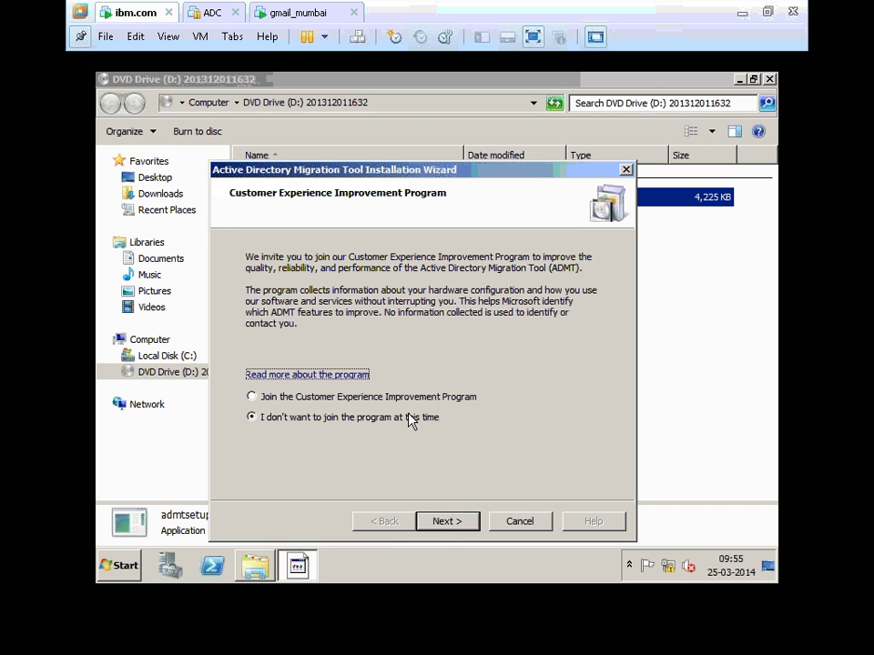
pyautogui.click(448, 526)
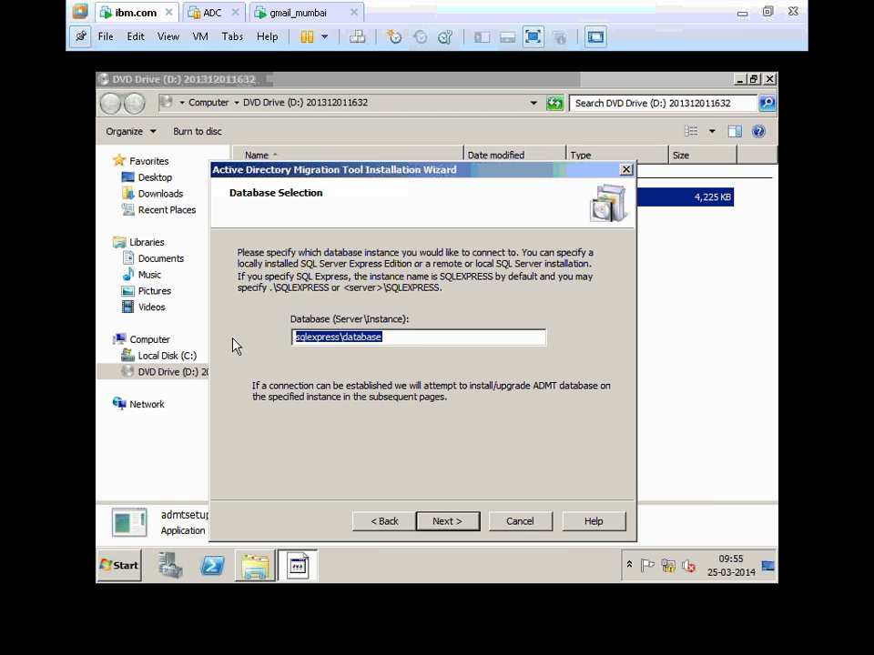
pyautogui.write('dc5')
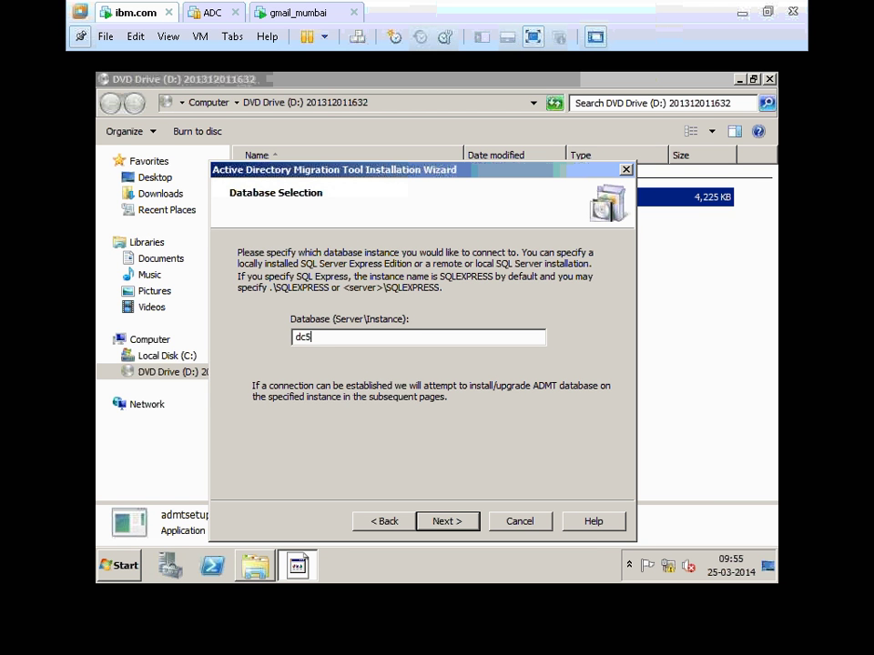
pyautogui.write('\\sqlexpress')
pyautogui.click(448, 523)
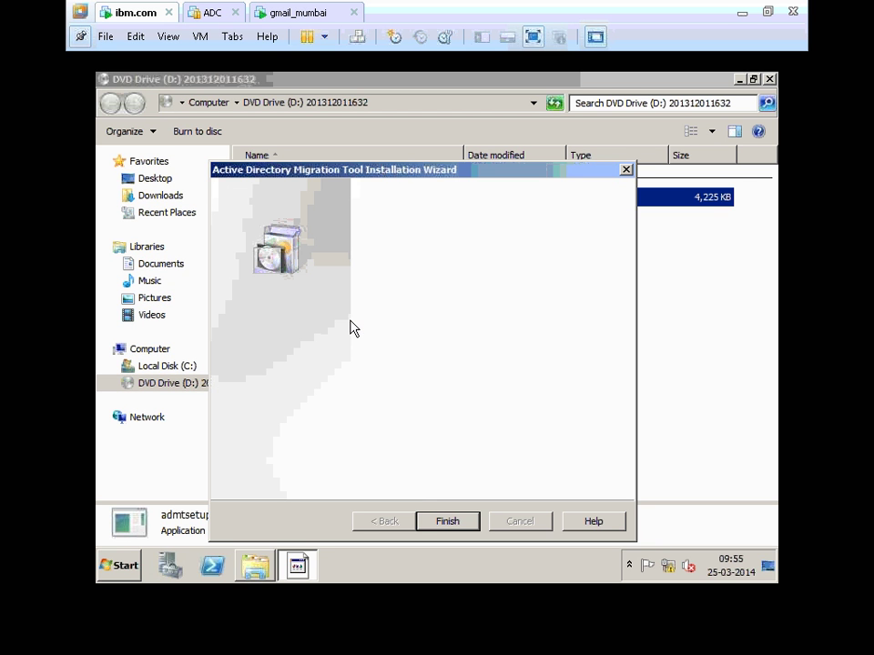
pyautogui.click(444, 522)
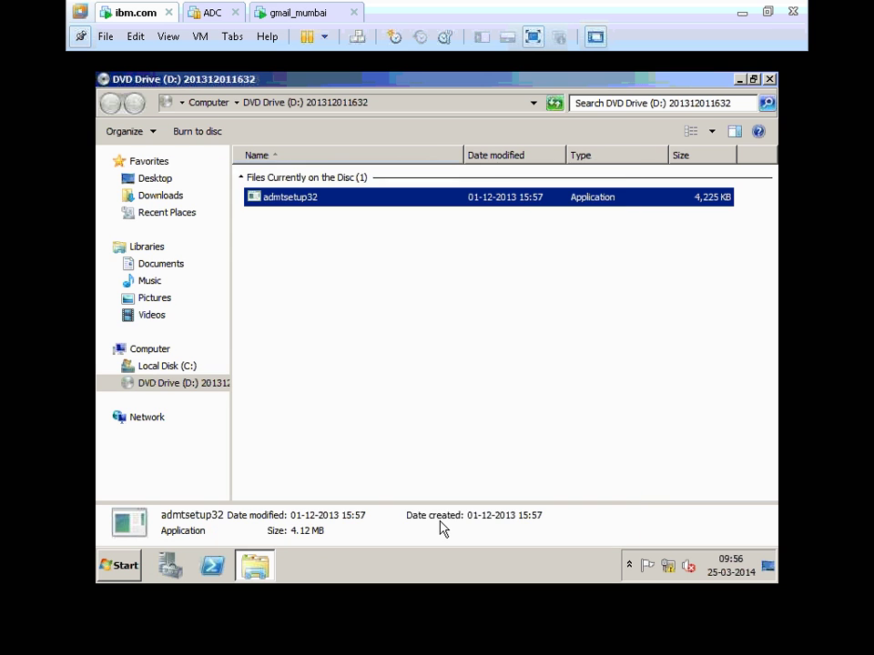
pyautogui.hotkey('alt', 'F4')
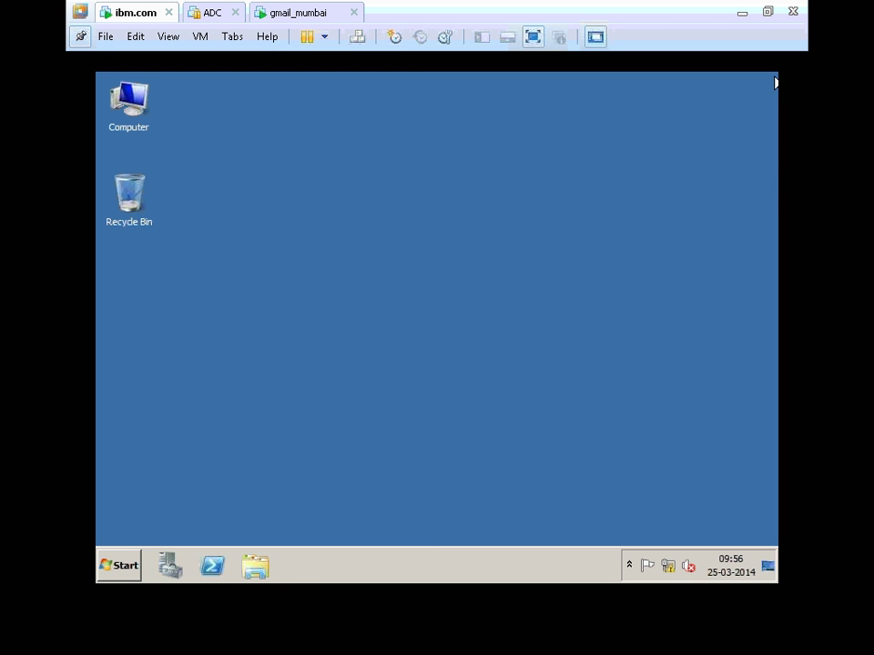
# - Open Active Directory Users and Computers and expand the ibm.com domain
pyautogui.click(110, 562)
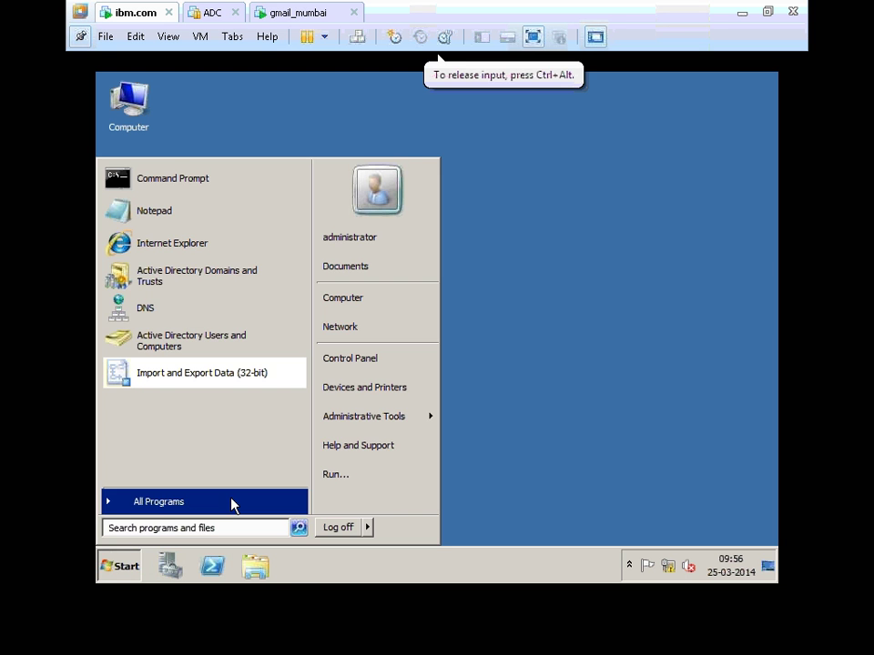
pyautogui.moveTo(385, 420)
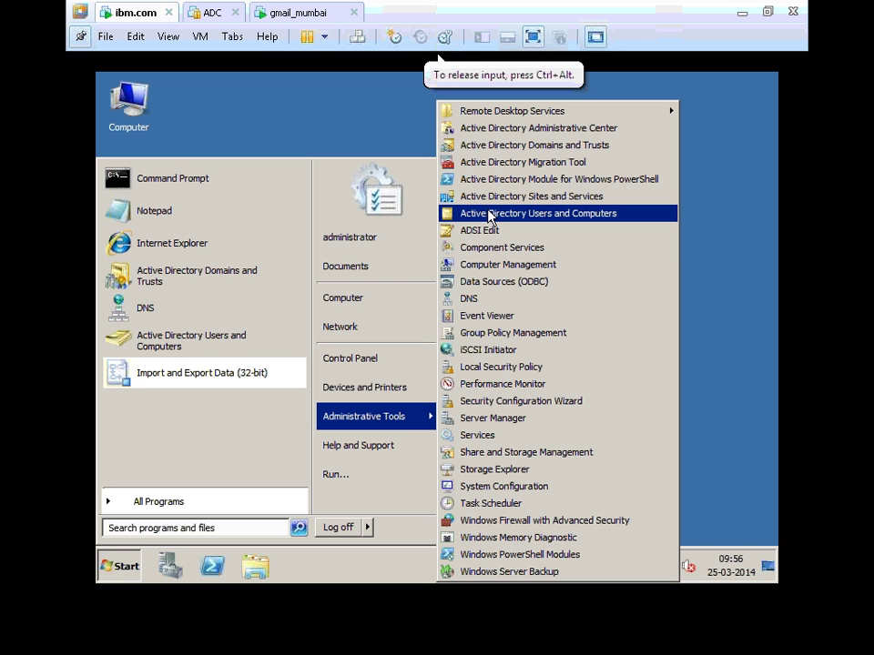
pyautogui.click(488, 214)
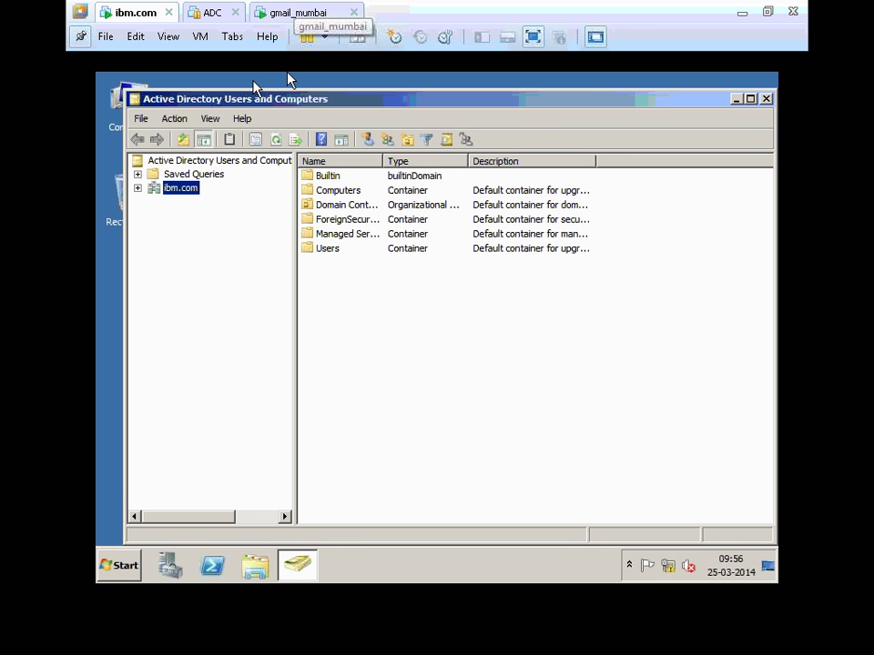
pyautogui.doubleClick(182, 189)
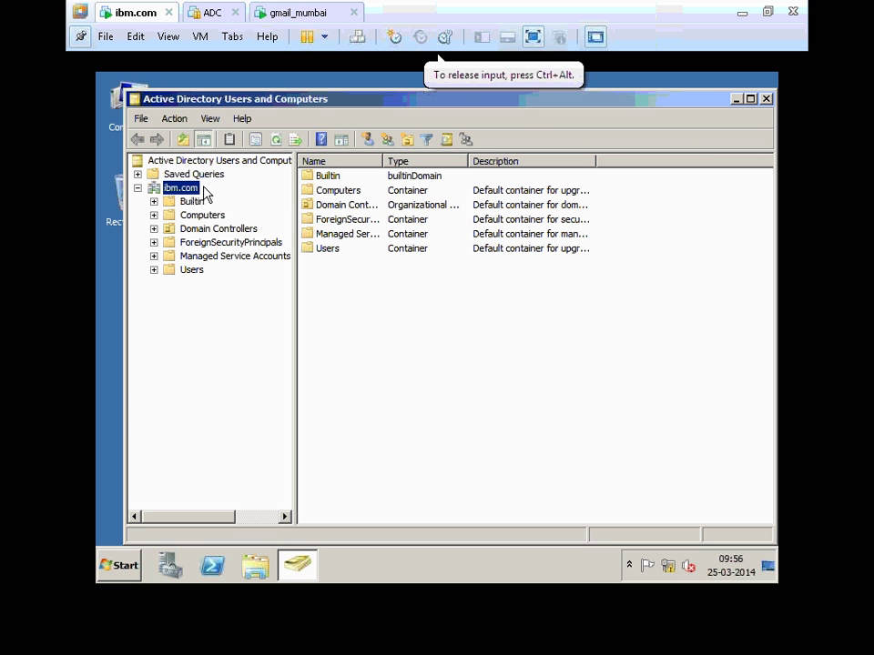
# - Create an organizational unit named sales in the ibm.com domain and close Active Directory Users and Computers
pyautogui.rightClick(188, 188)
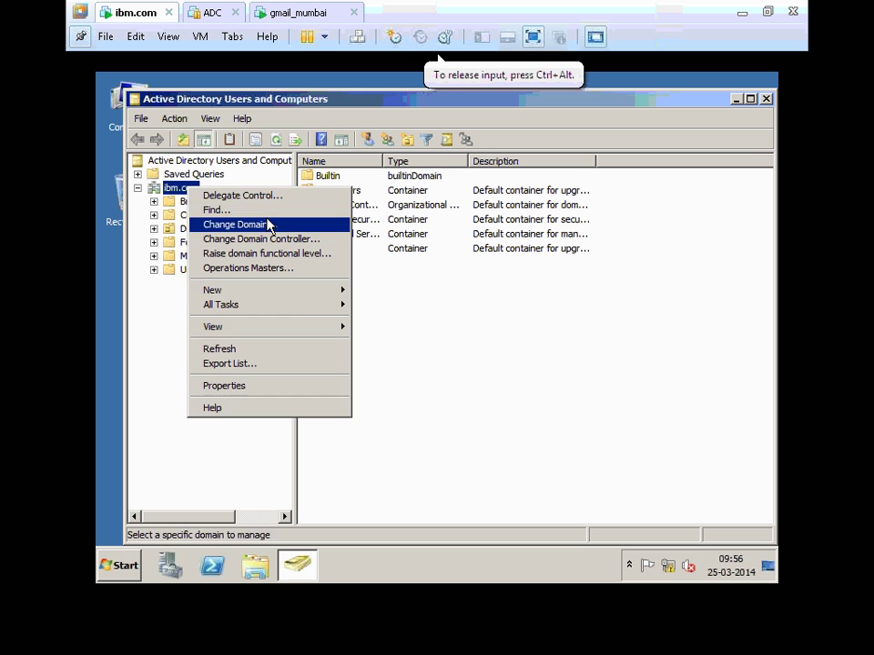
pyautogui.moveTo(288, 298)
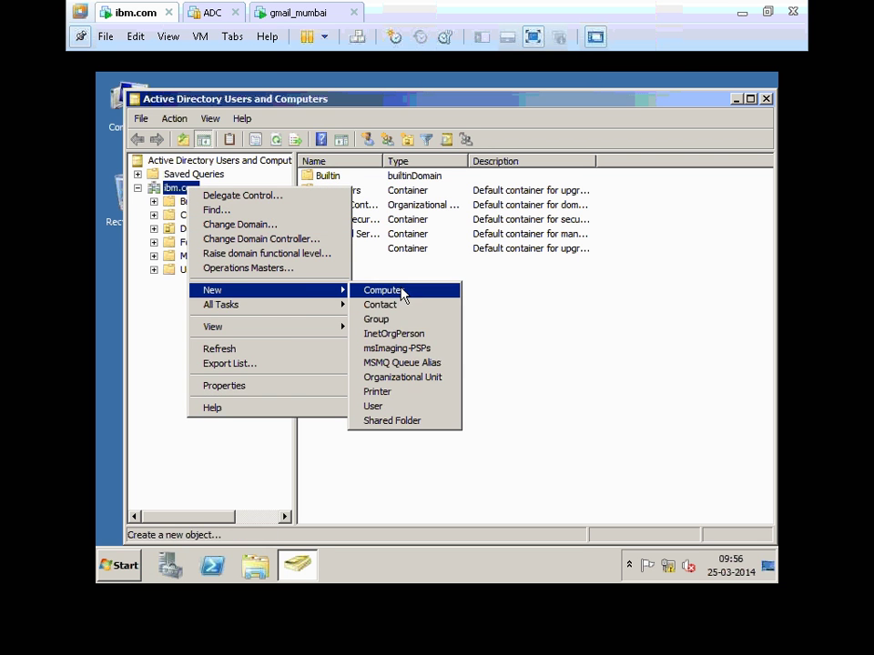
pyautogui.click(404, 377)
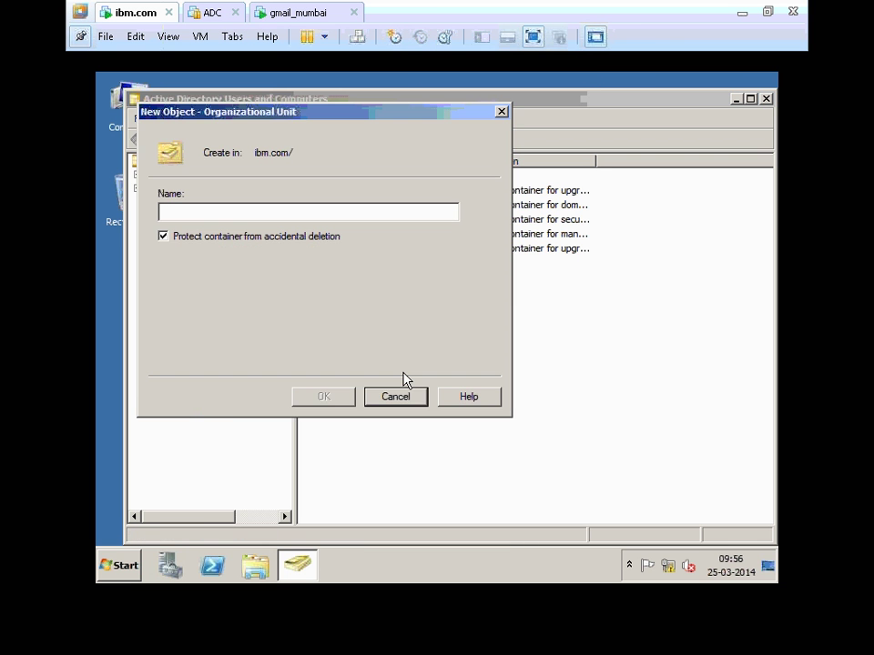
pyautogui.write('sales')
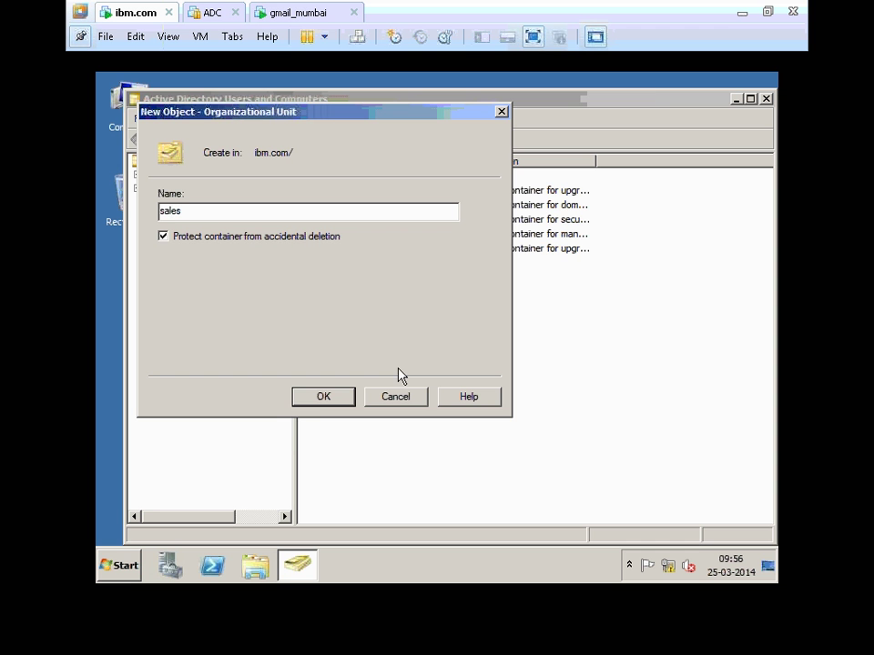
pyautogui.click(315, 401)
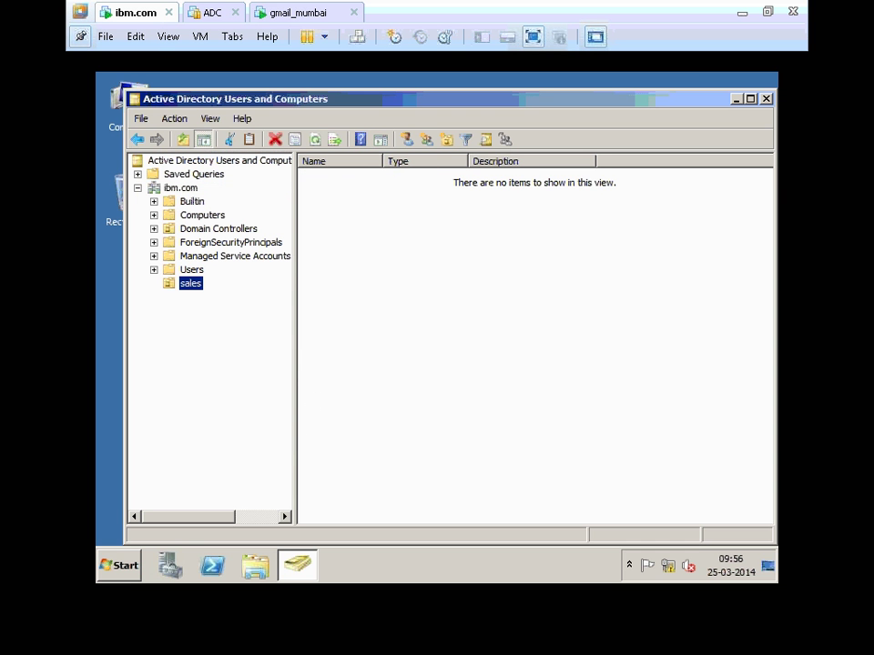
pyautogui.click(769, 98)
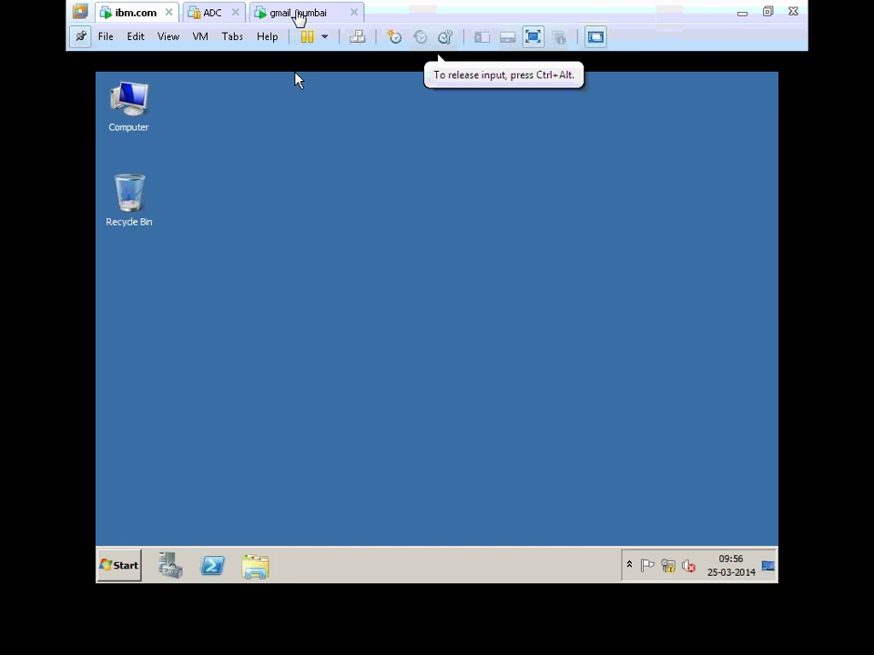
# - Switch to the gmail_mumbai virtual machine and open Active Directory Users and Computers with dsa.msc
pyautogui.click(298, 14)
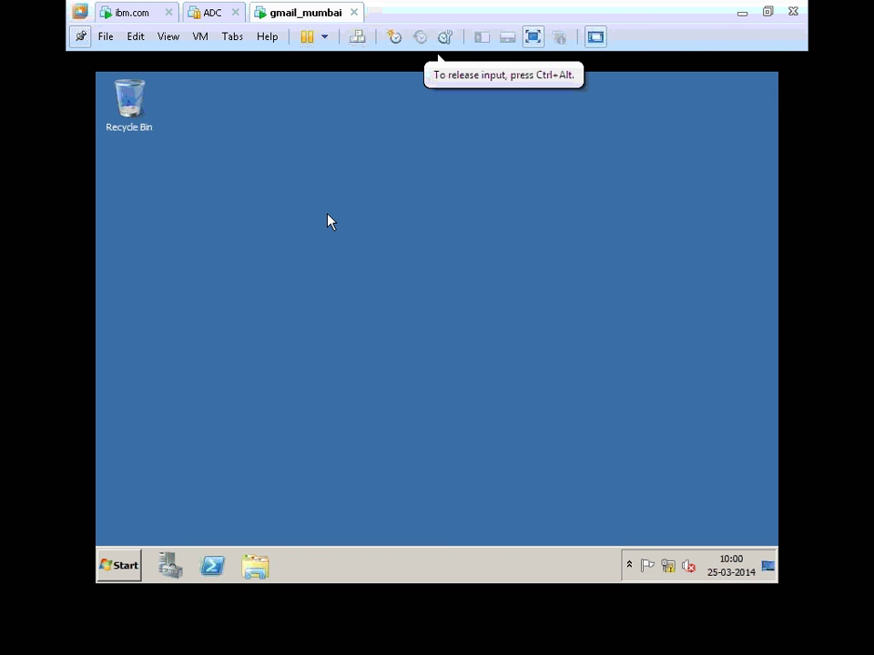
pyautogui.press('super+r')
pyautogui.write('dsa.msc')
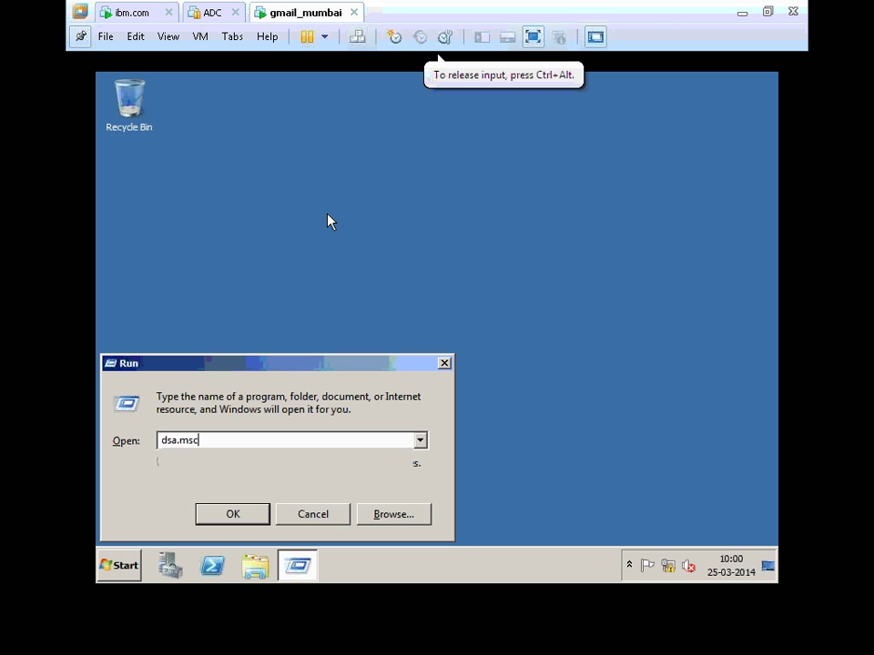
pyautogui.press('Return')
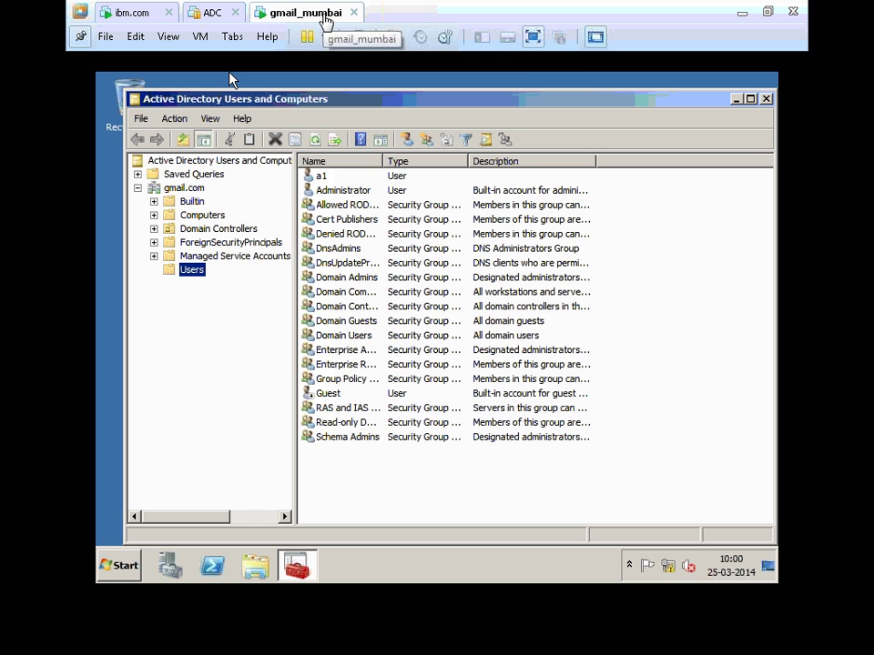
pyautogui.click(260, 189)
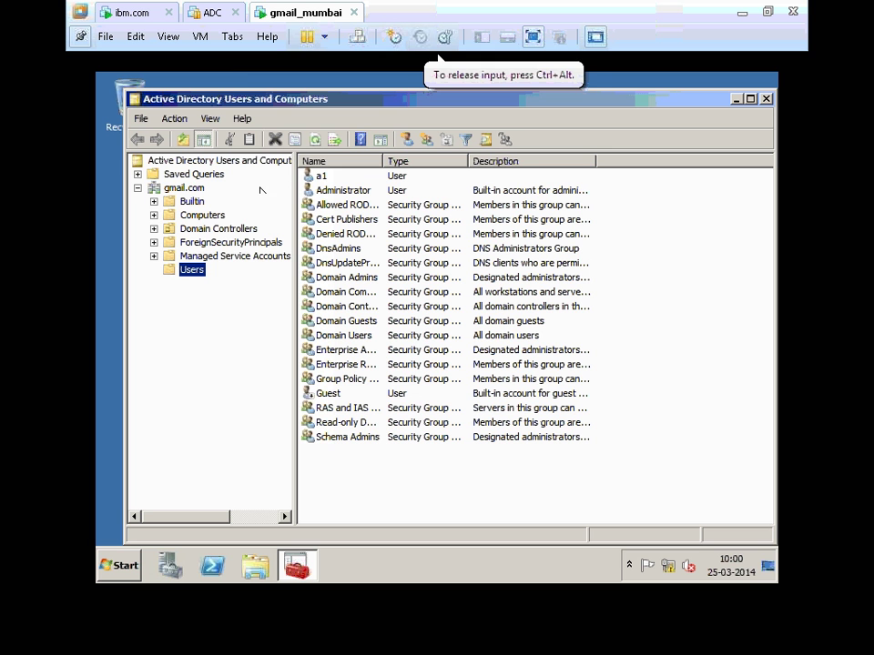
# - Start a new user in the gmail.com Users container with first name and logon name test15
pyautogui.rightClick(186, 270)
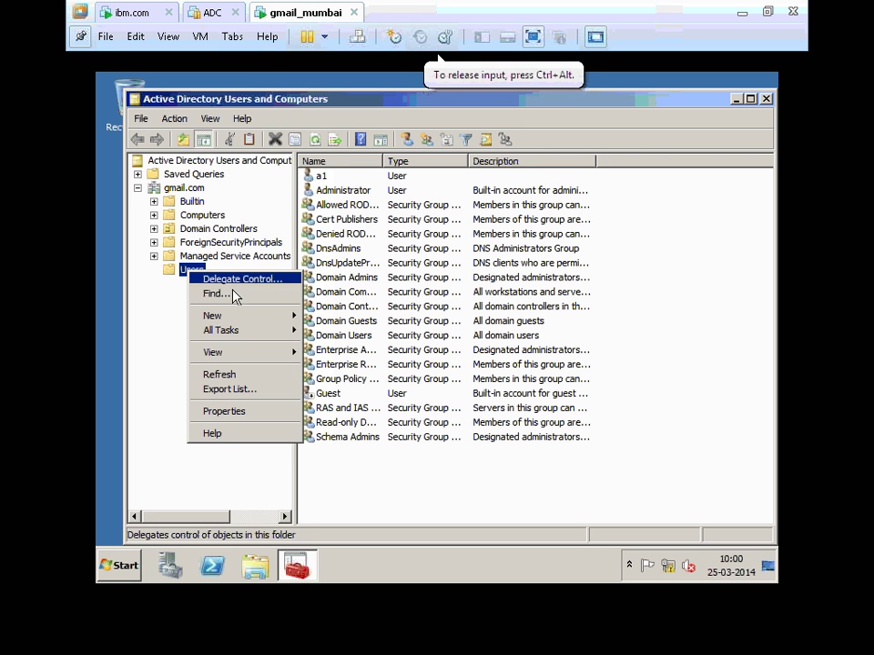
pyautogui.moveTo(244, 319)
pyautogui.click(356, 418)
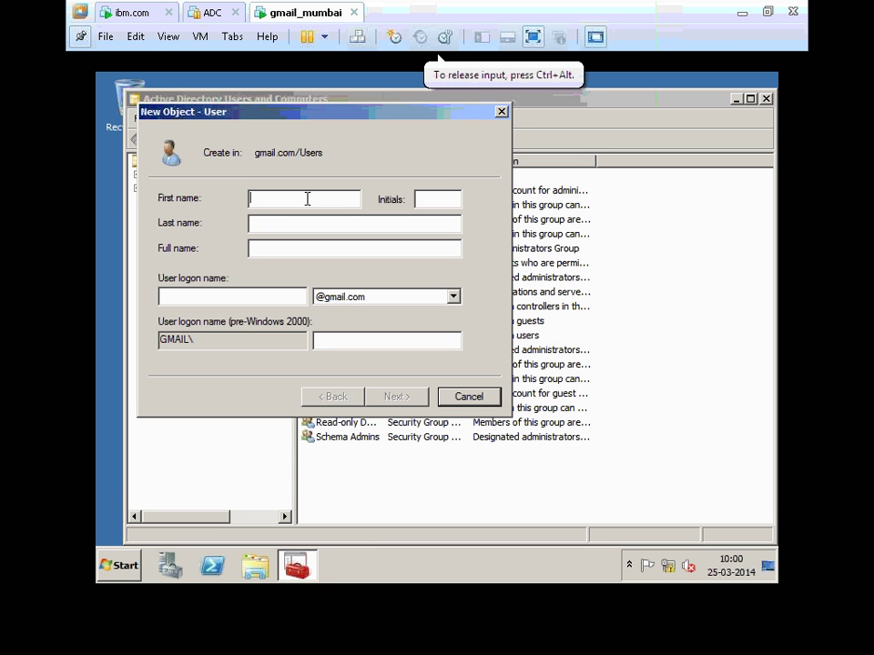
pyautogui.write('test15')
pyautogui.press('Tab')
pyautogui.press('Tab')
pyautogui.press('Tab')
pyautogui.press('Tab')
pyautogui.write('test15')
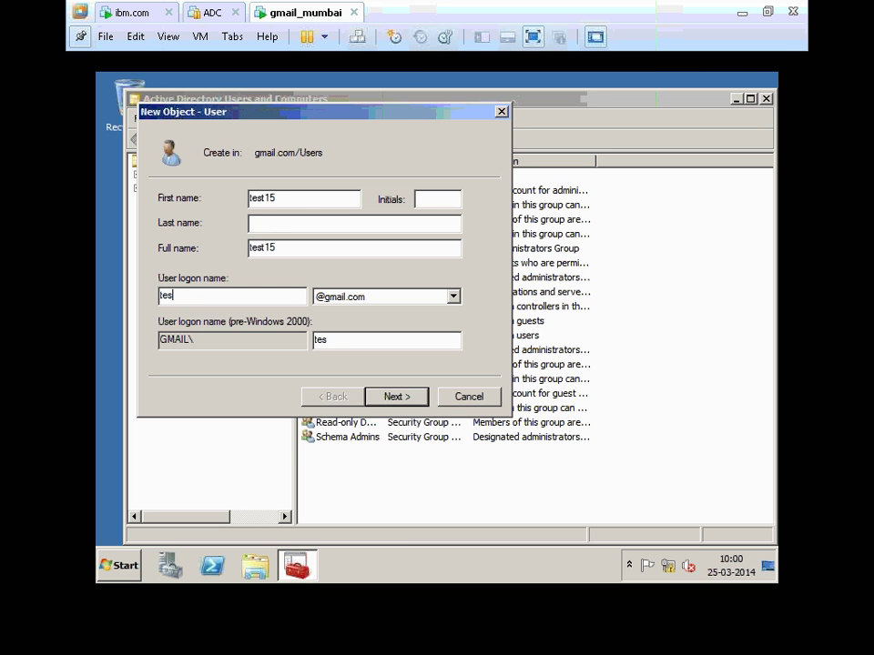
pyautogui.press('Return')
# - Enter and confirm the account password, make it unchangeable by the user and never expiring, finish creating the user, and close the console
pyautogui.write('••••••')
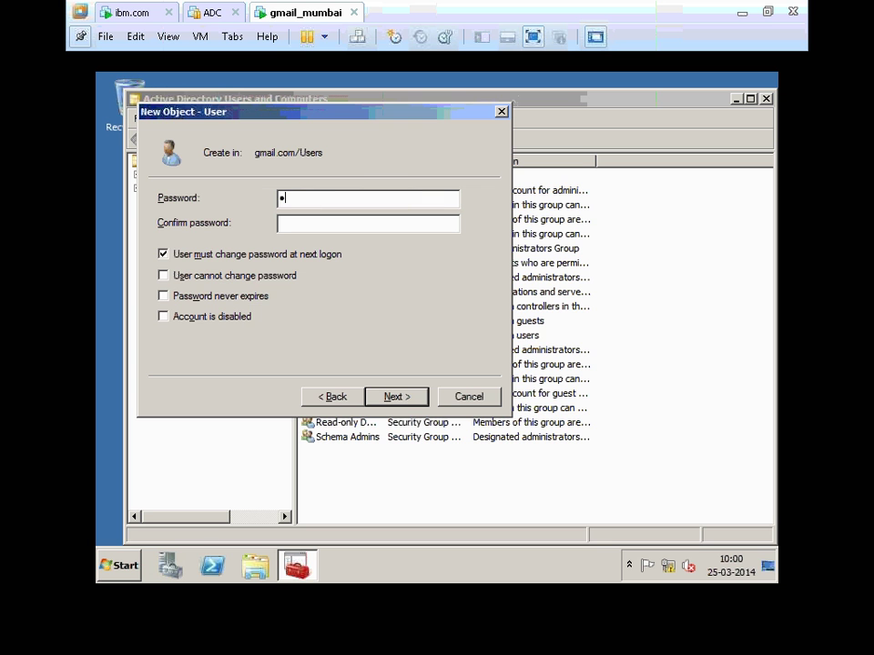
pyautogui.write('•')
pyautogui.press('Tab')
pyautogui.write('•••••••')
pyautogui.press('Tab')
pyautogui.press('space')
pyautogui.press('Tab')
pyautogui.press('space')
pyautogui.press('Tab')
pyautogui.press('space')
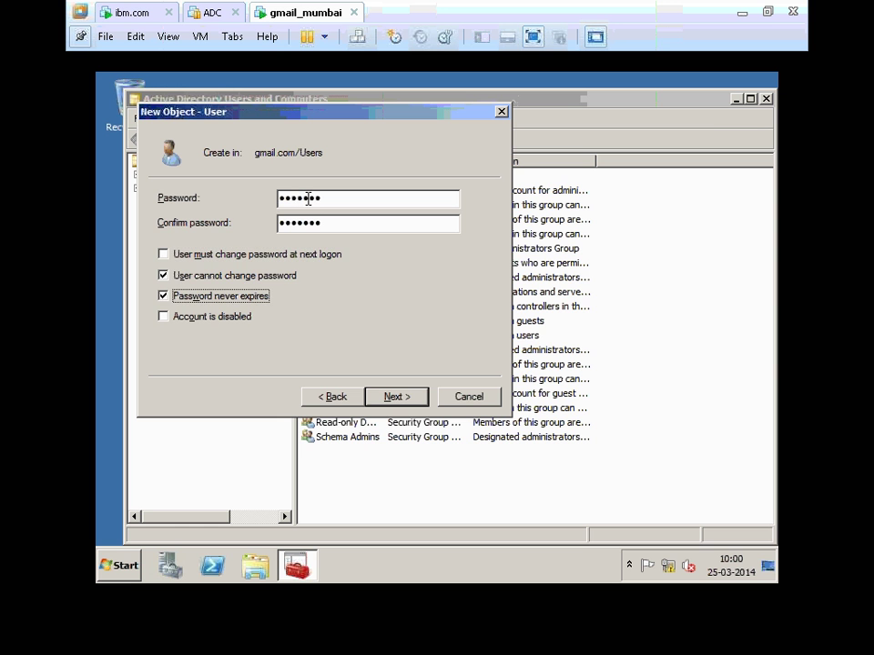
pyautogui.click(390, 396)
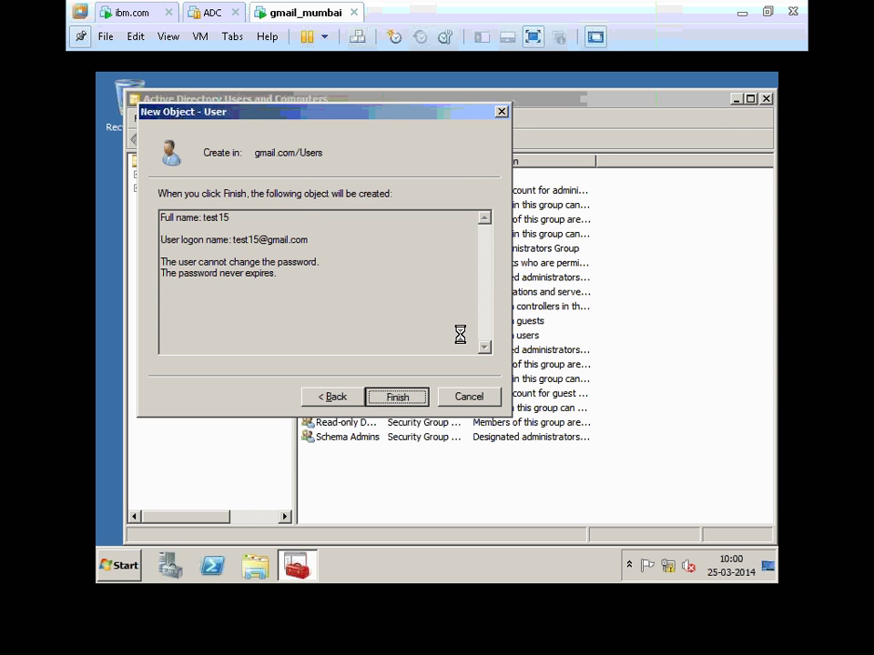
pyautogui.press('Return')
pyautogui.click(766, 98)
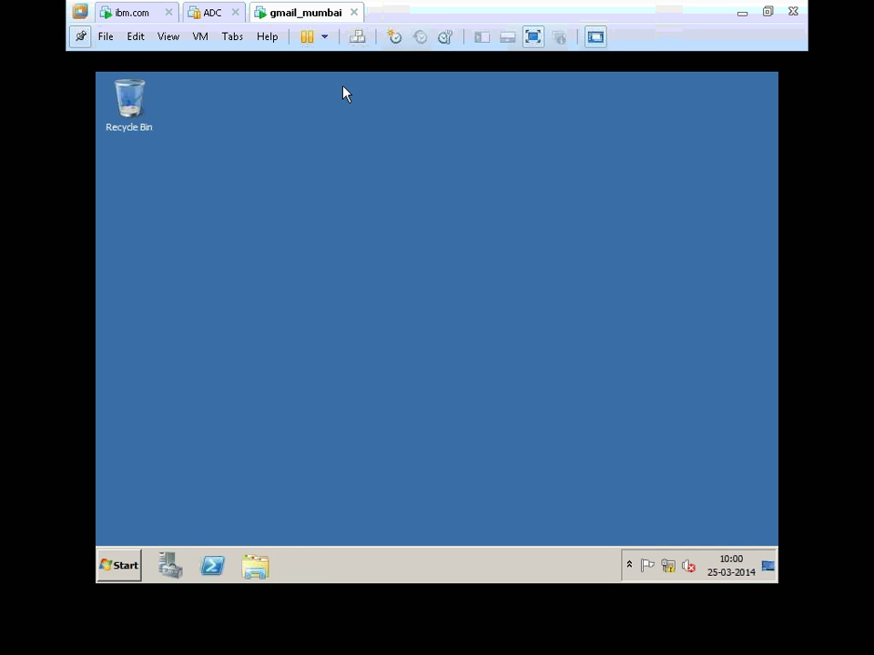
# - Switch to the ibm.com virtual machine and open the Active Directory Migration Tool from the administrative tools
pyautogui.click(150, 11)
pyautogui.click(263, 247)
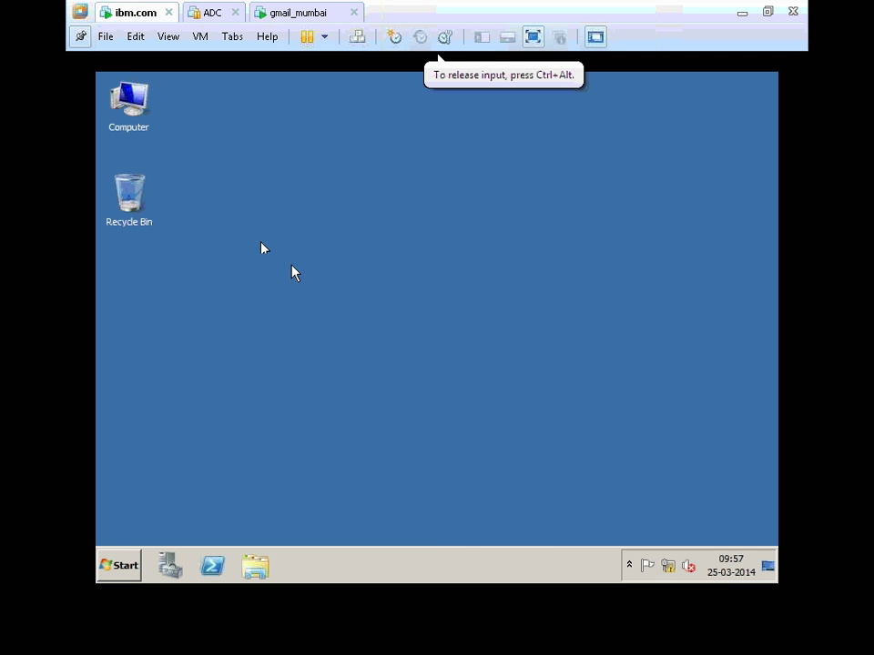
pyautogui.click(125, 571)
pyautogui.moveTo(404, 426)
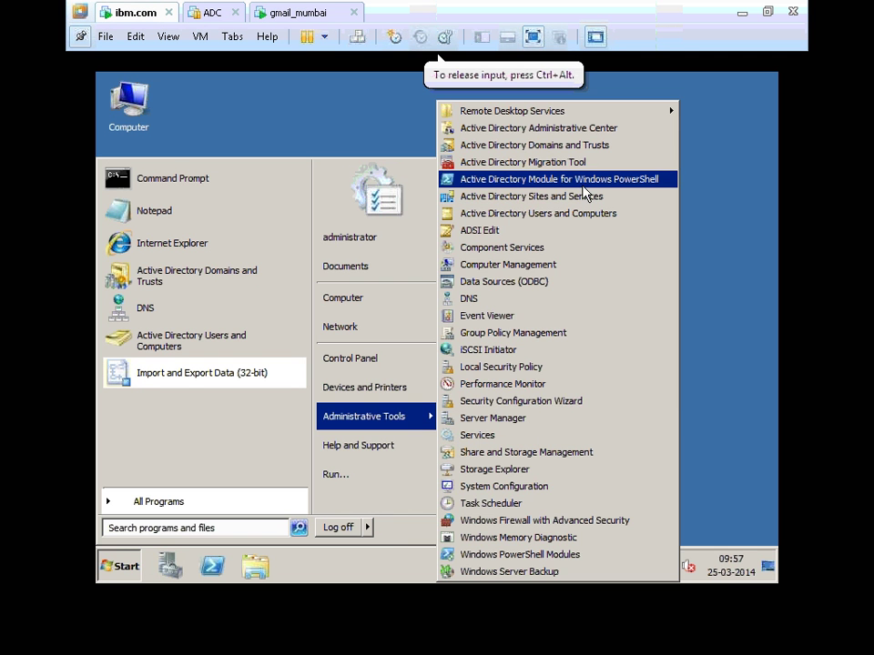
pyautogui.click(568, 164)
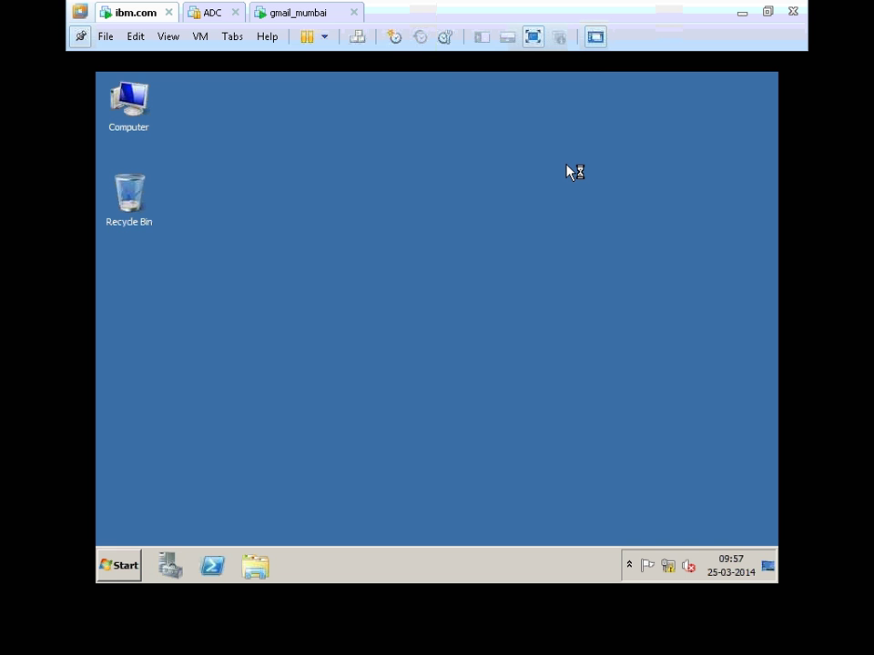
pyautogui.click(556, 370)
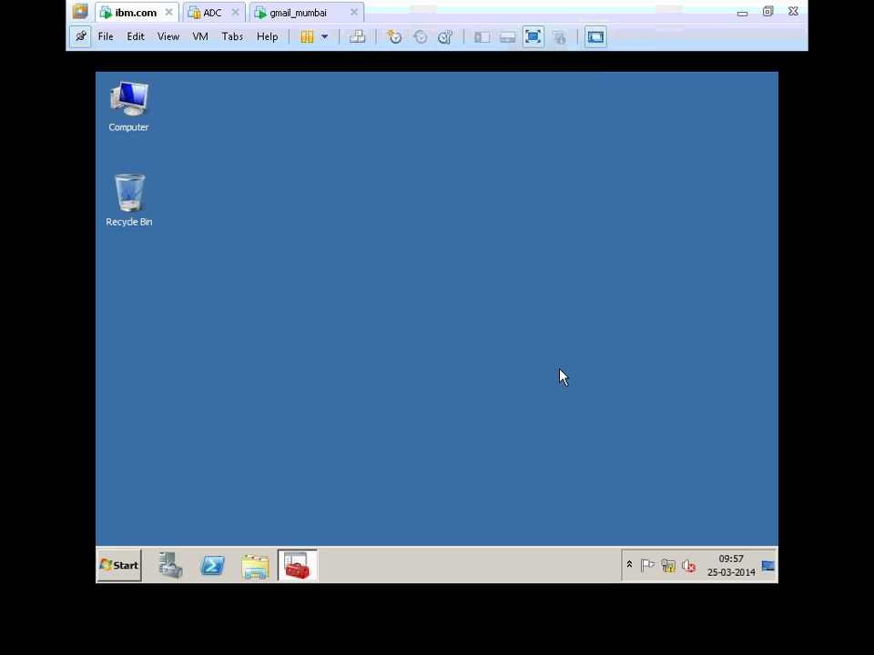
# - Check the actions available for the Active Directory Migration Tool node and close its console
pyautogui.rightClick(168, 148)
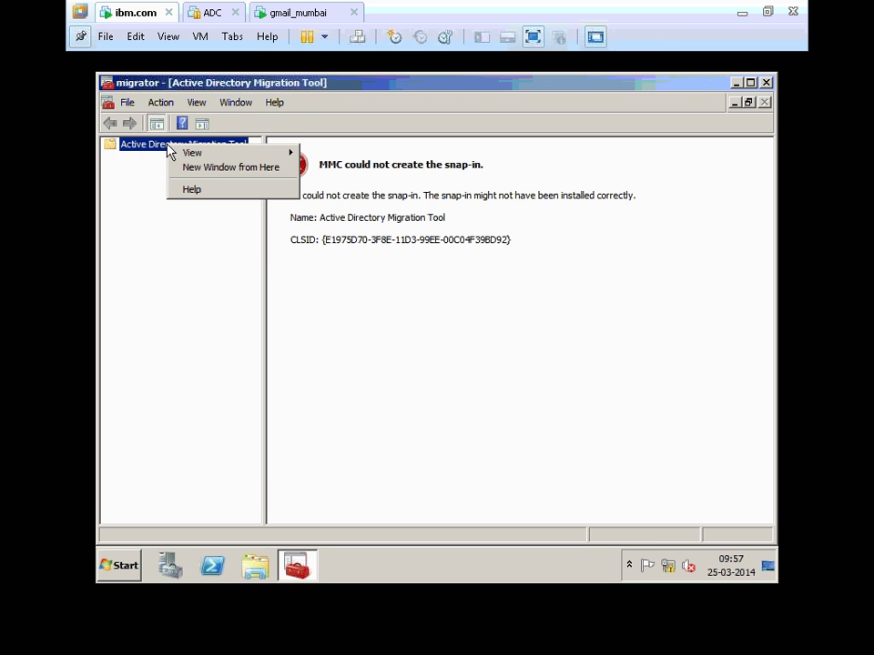
pyautogui.moveTo(188, 157)
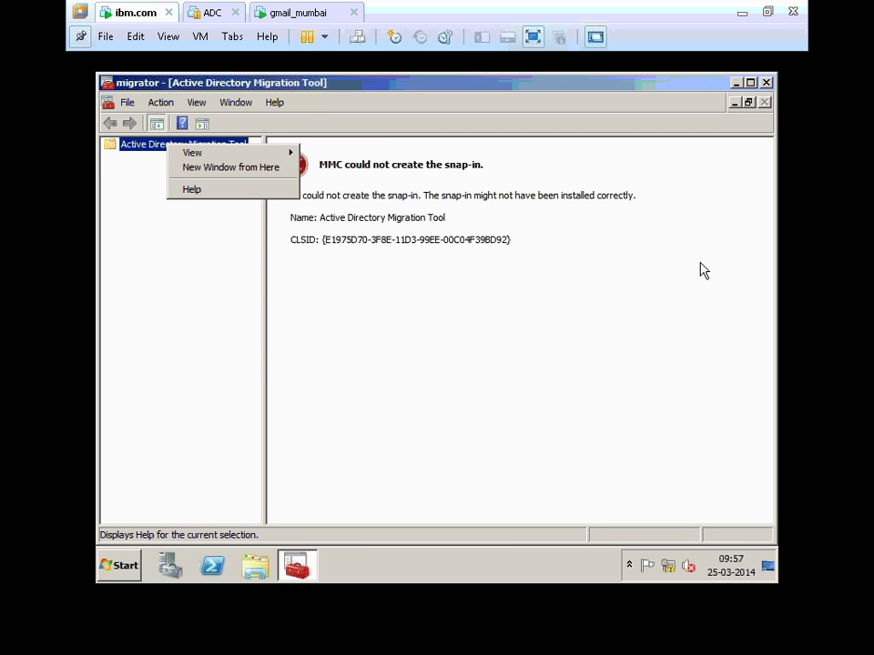
pyautogui.click(766, 82)
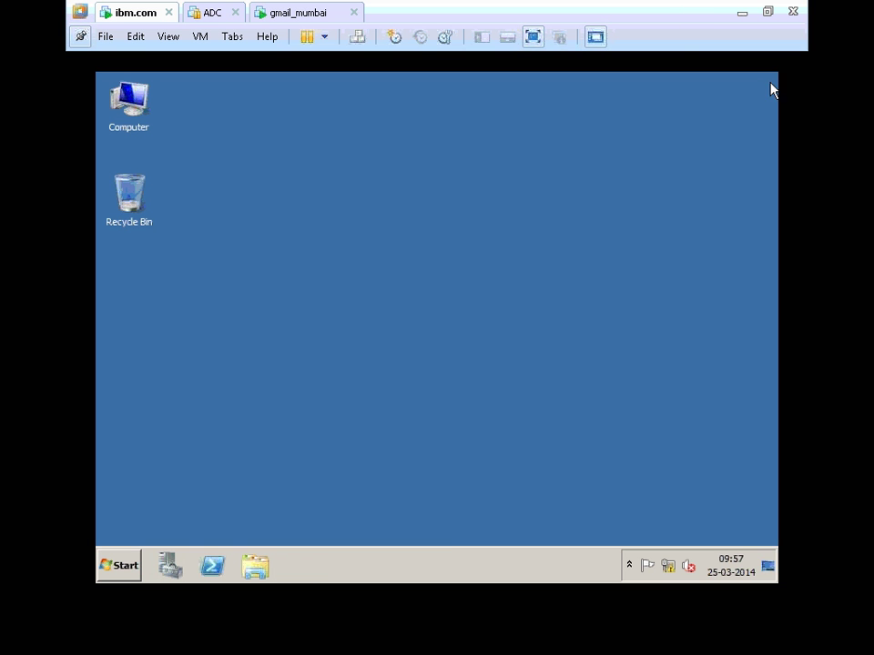
# - Open an empty Microsoft Management Console and bring up its Add or Remove Snap-ins dialog
pyautogui.press('super+r')
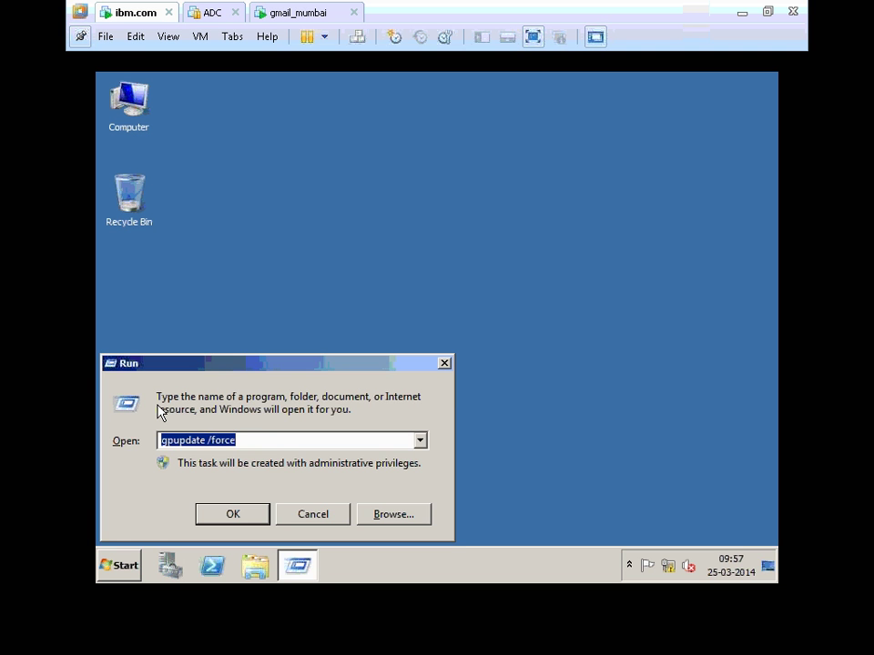
pyautogui.press('Return')
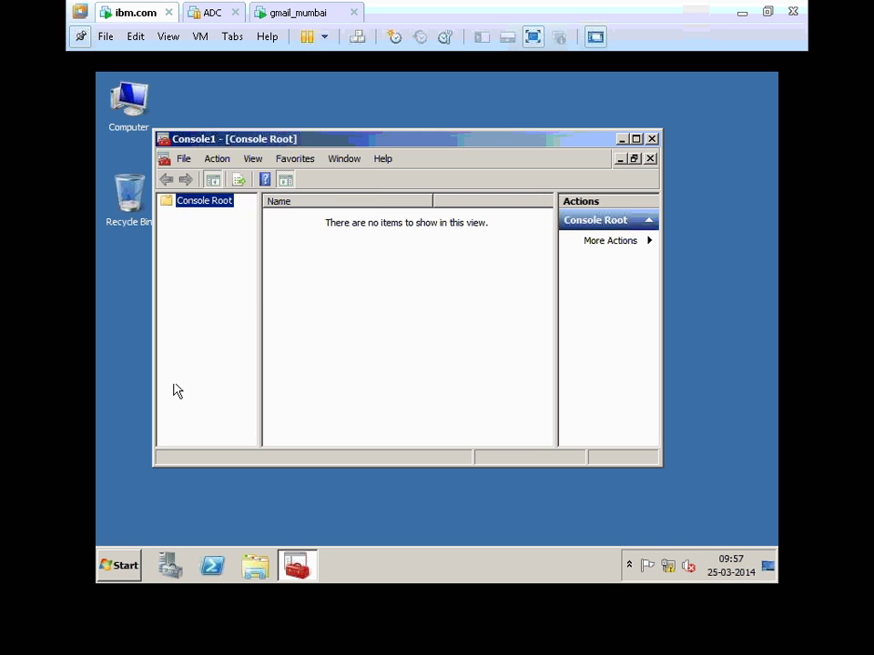
pyautogui.click(184, 162)
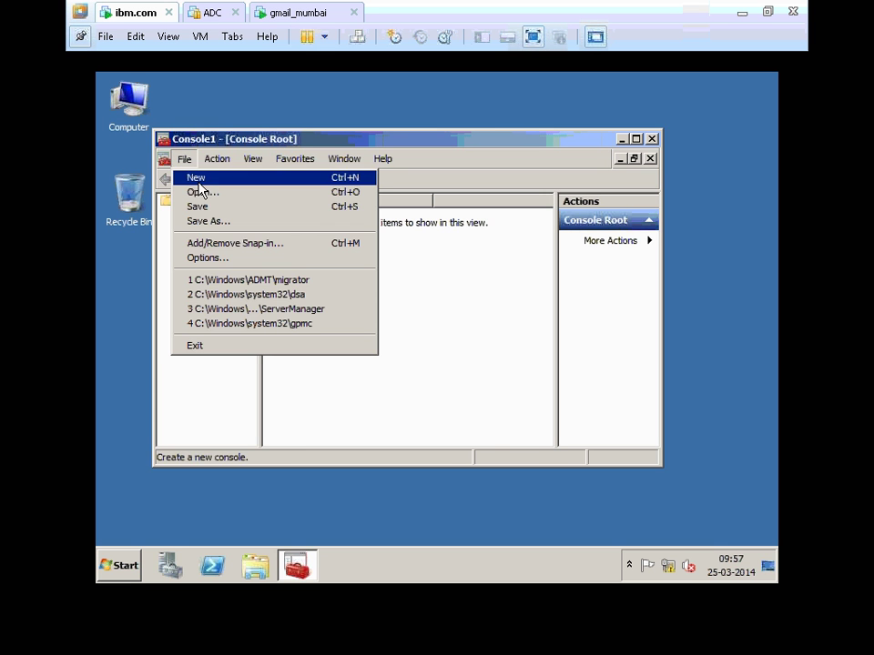
pyautogui.click(215, 244)
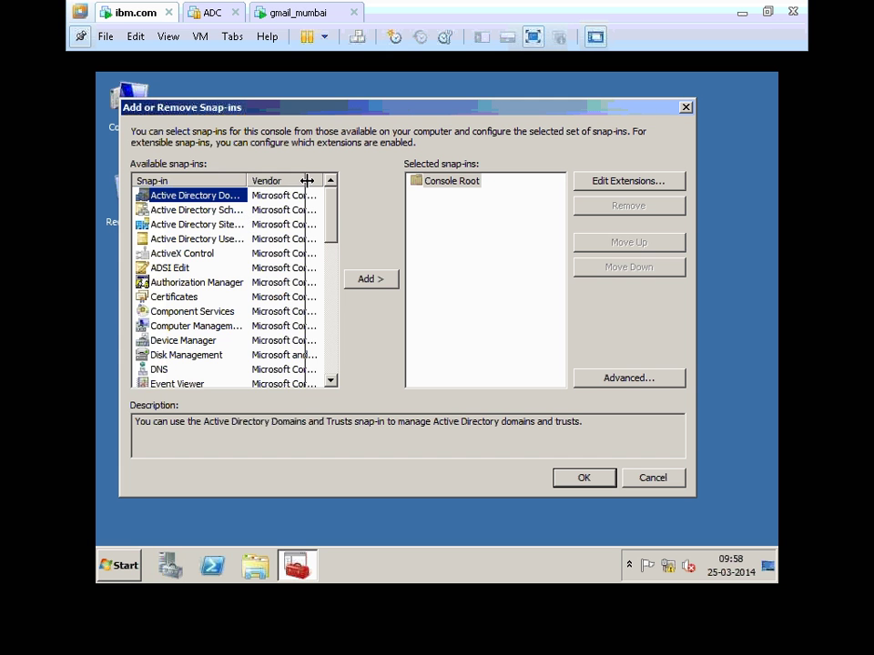
# - Examine the available snap-ins, the advanced options and the console root's extension settings, and cancel without adding a snap-in
pyautogui.moveTo(248, 185); pyautogui.dragTo(306, 185)
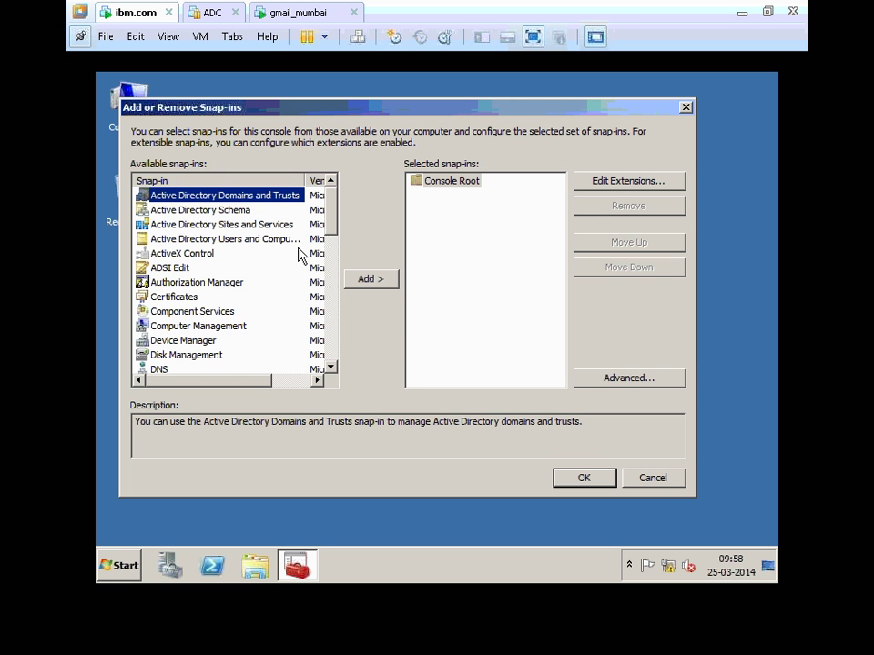
pyautogui.scroll(-1, 333, 235)
pyautogui.moveTo(334, 246); pyautogui.dragTo(331, 203)
pyautogui.click(609, 378)
pyautogui.click(511, 338)
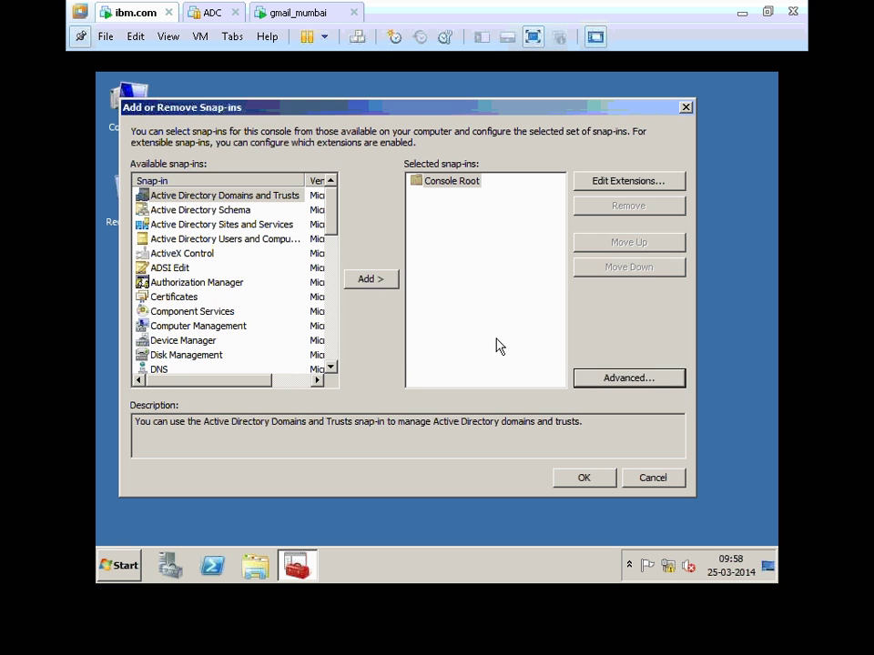
pyautogui.click(614, 184)
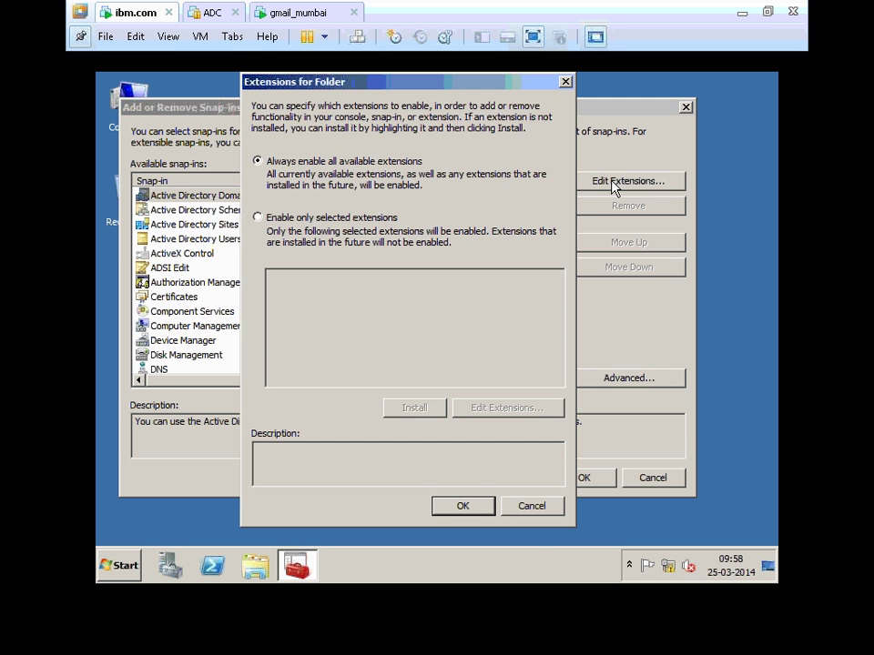
pyautogui.click(530, 507)
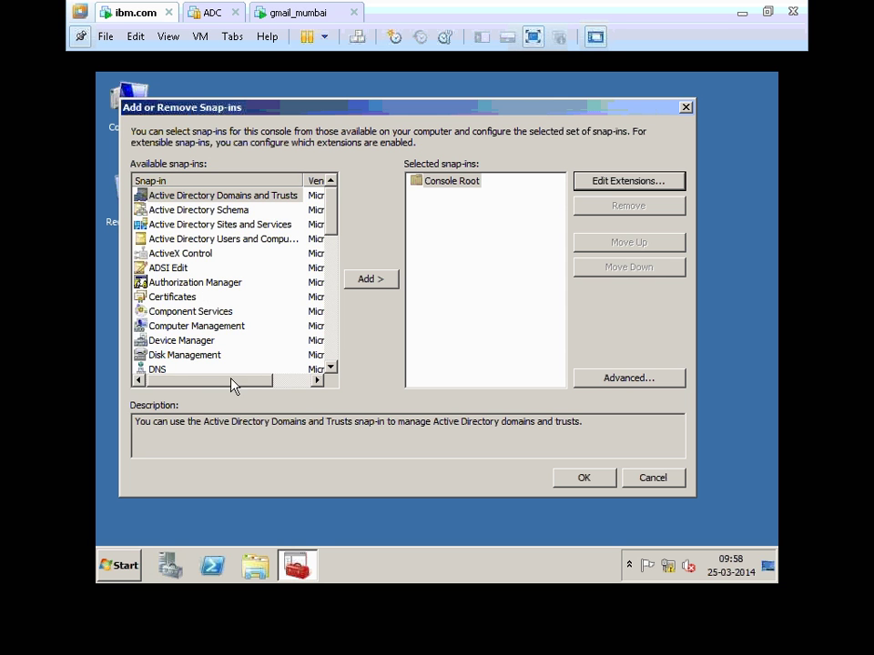
pyautogui.moveTo(232, 381); pyautogui.dragTo(192, 389)
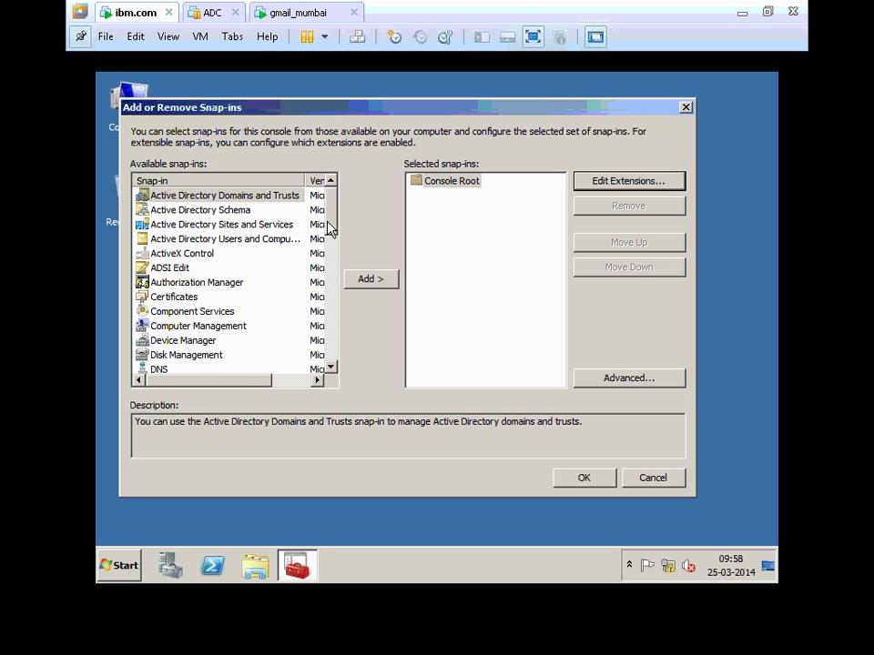
pyautogui.moveTo(331, 227); pyautogui.dragTo(327, 195)
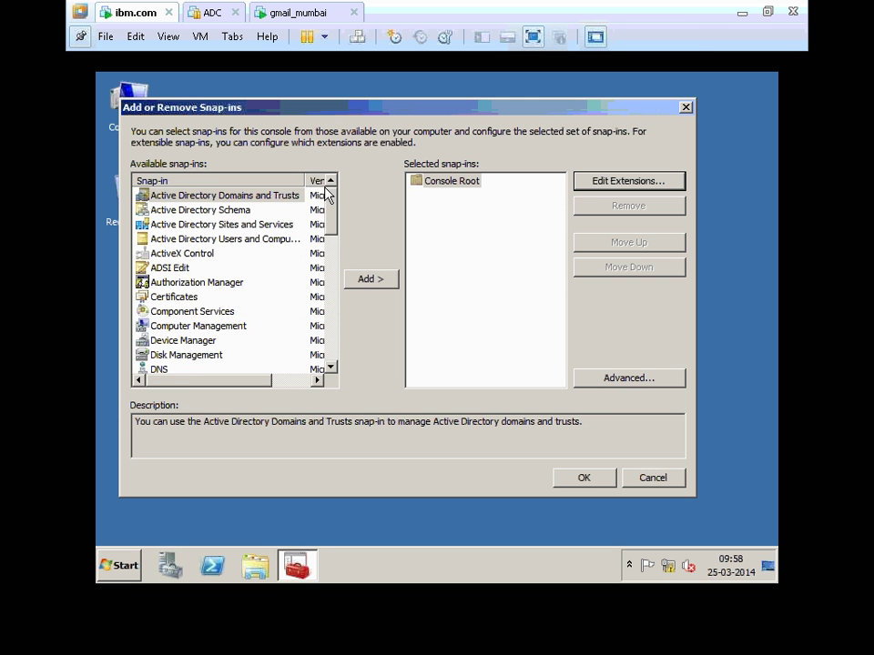
pyautogui.click(653, 479)
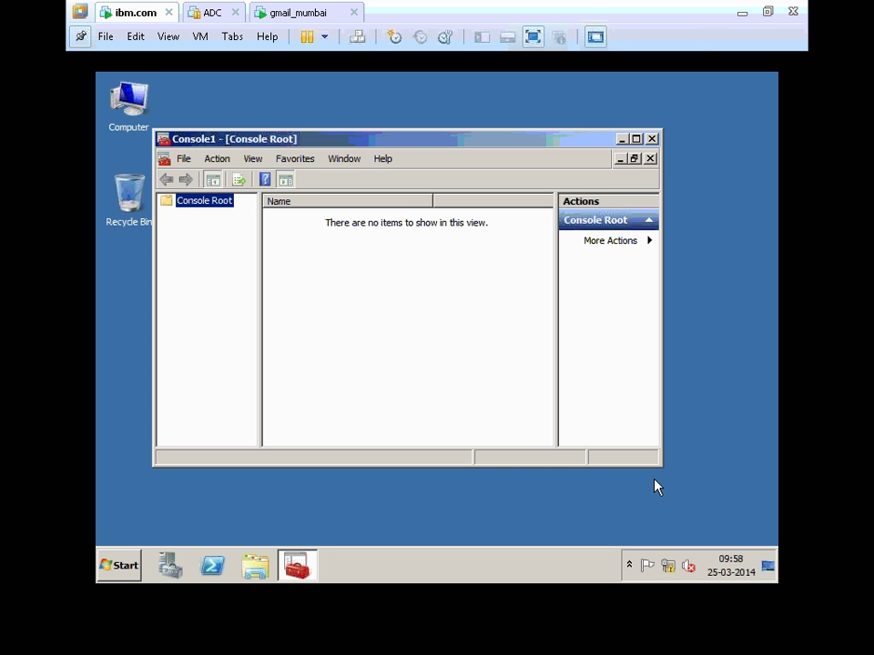
# - Close the empty management console and open the Active Directory Migration Tool from the administrative tools
pyautogui.click(652, 139)
pyautogui.click(117, 573)
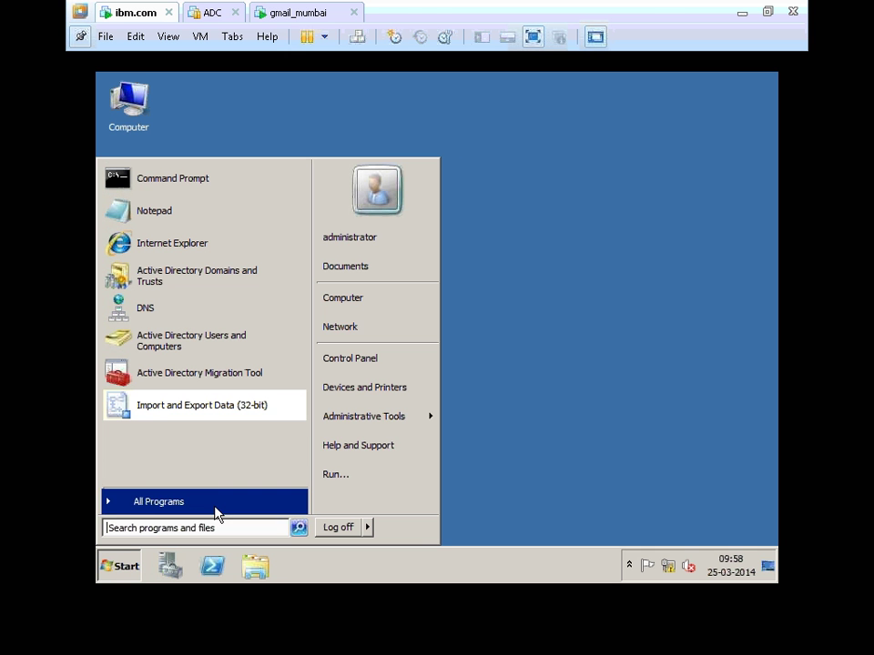
pyautogui.moveTo(397, 426)
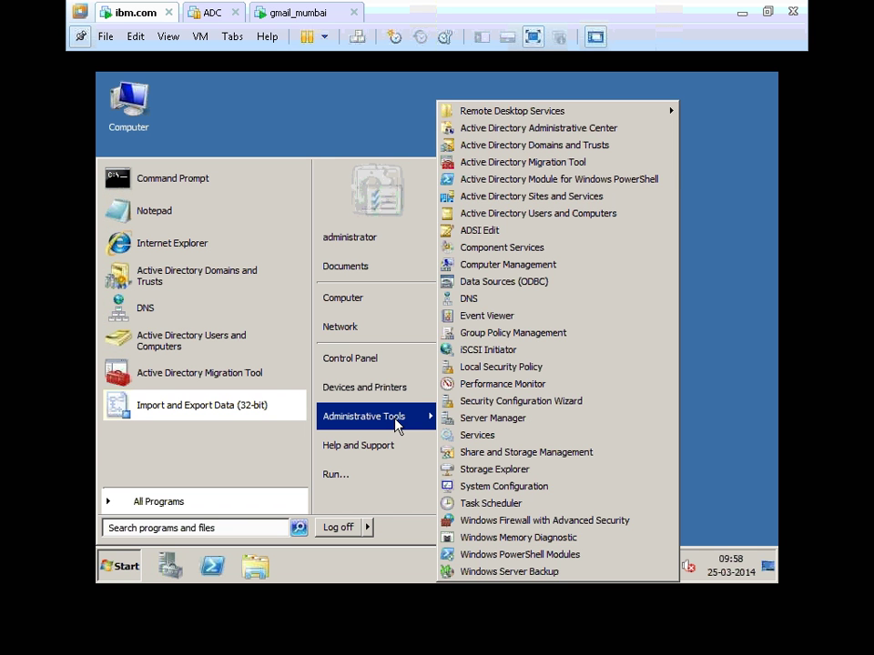
pyautogui.click(565, 163)
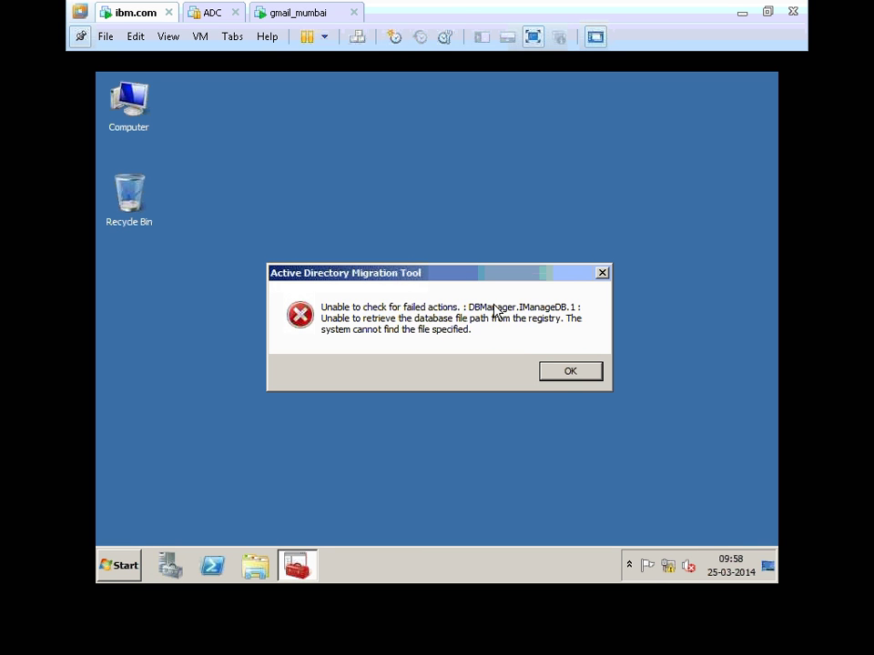
pyautogui.click(570, 372)
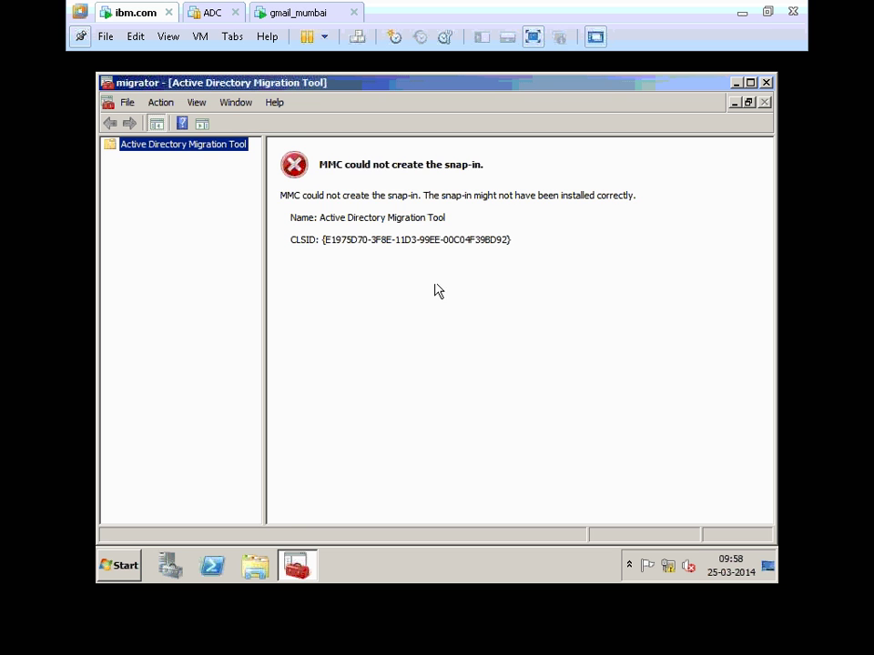
# - Open a new window rooted at the Active Directory Migration Tool node and view the console's disk cleanup options without changing them
pyautogui.rightClick(179, 144)
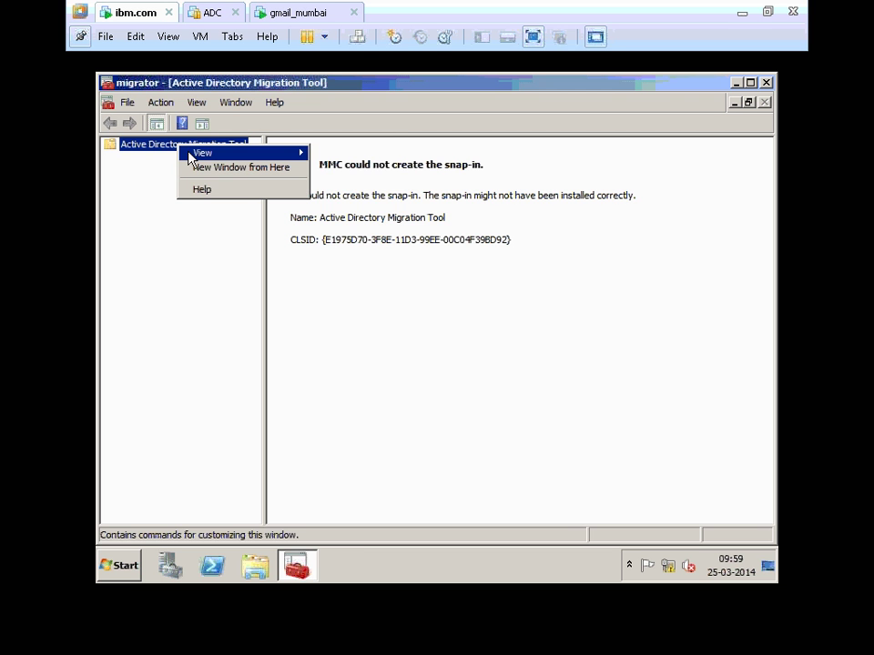
pyautogui.moveTo(222, 161)
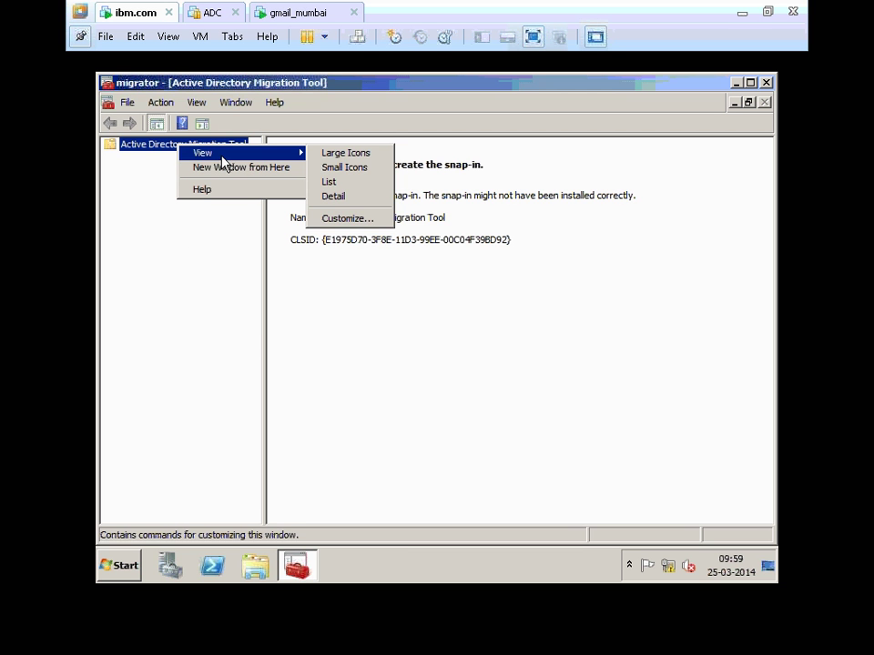
pyautogui.click(159, 103)
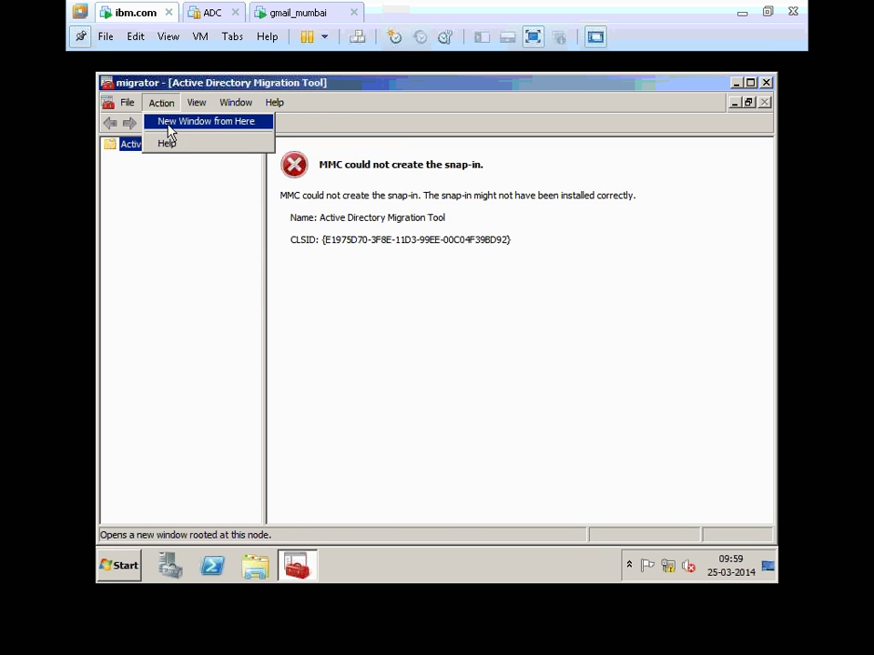
pyautogui.click(168, 125)
pyautogui.click(151, 102)
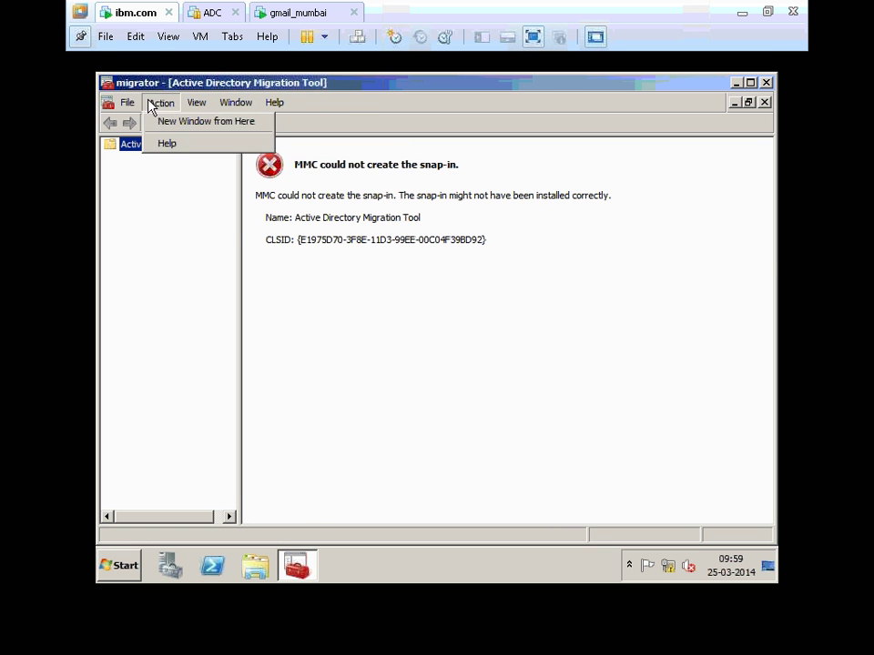
pyautogui.moveTo(128, 105)
pyautogui.click(150, 121)
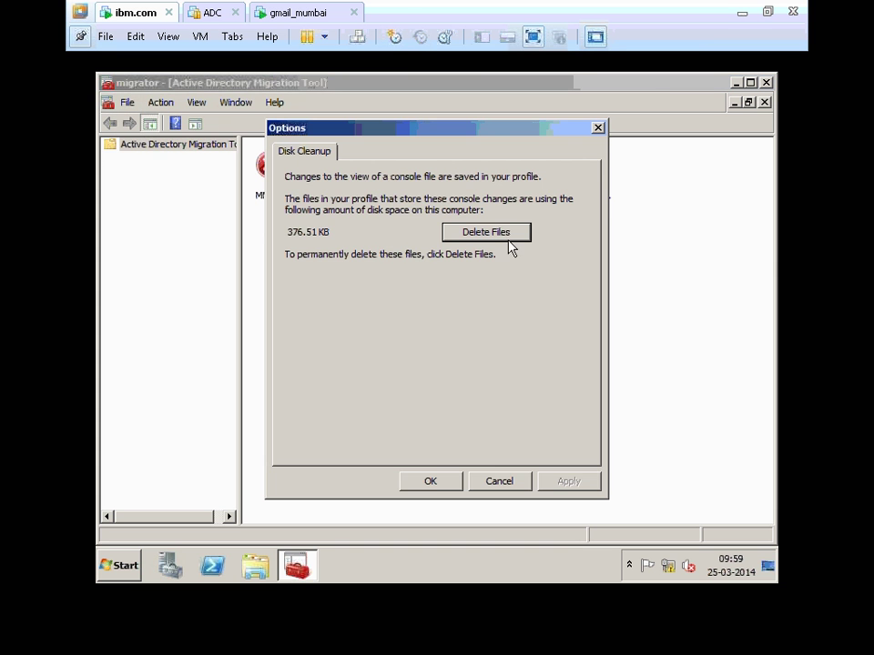
pyautogui.click(498, 480)
# - Check the migration console's view, window and help commands and close the console
pyautogui.click(187, 104)
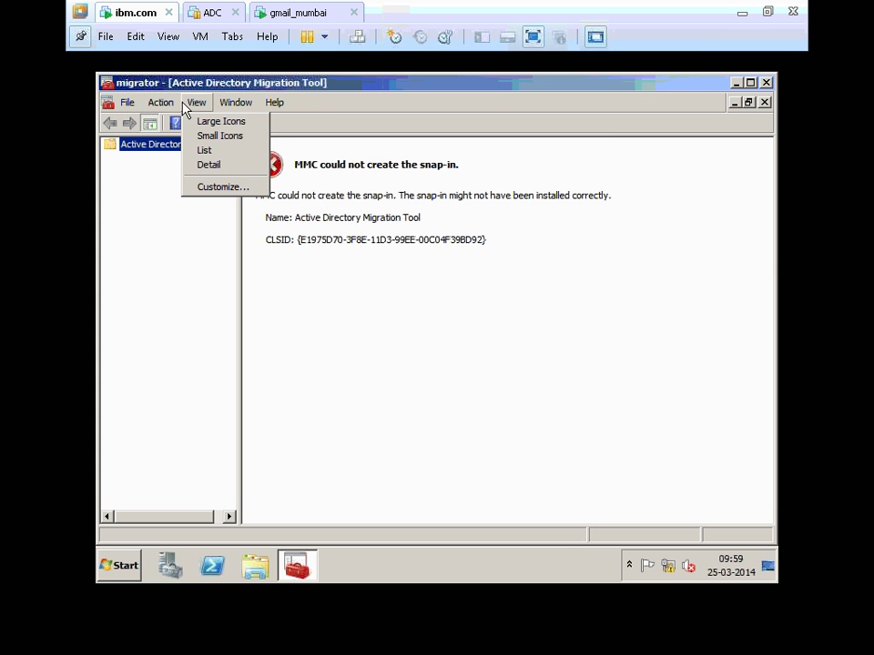
pyautogui.moveTo(221, 101)
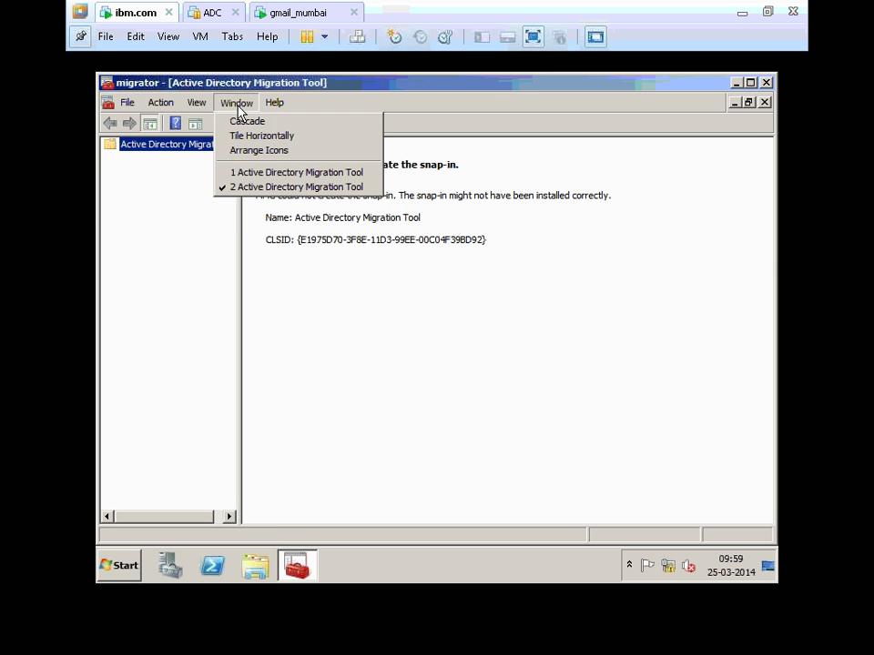
pyautogui.click(258, 150)
pyautogui.moveTo(242, 182); pyautogui.dragTo(261, 182)
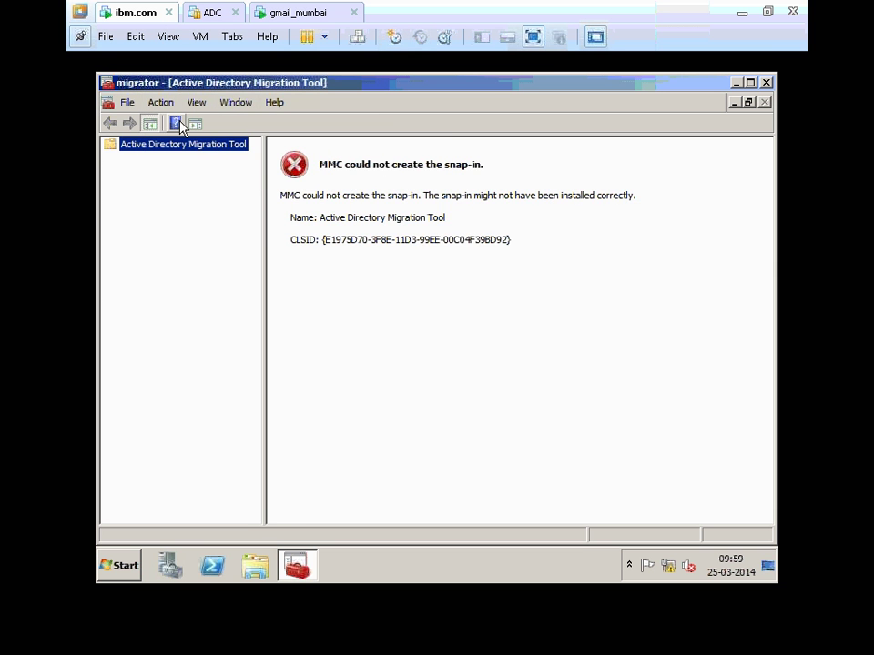
pyautogui.click(235, 102)
pyautogui.moveTo(275, 102)
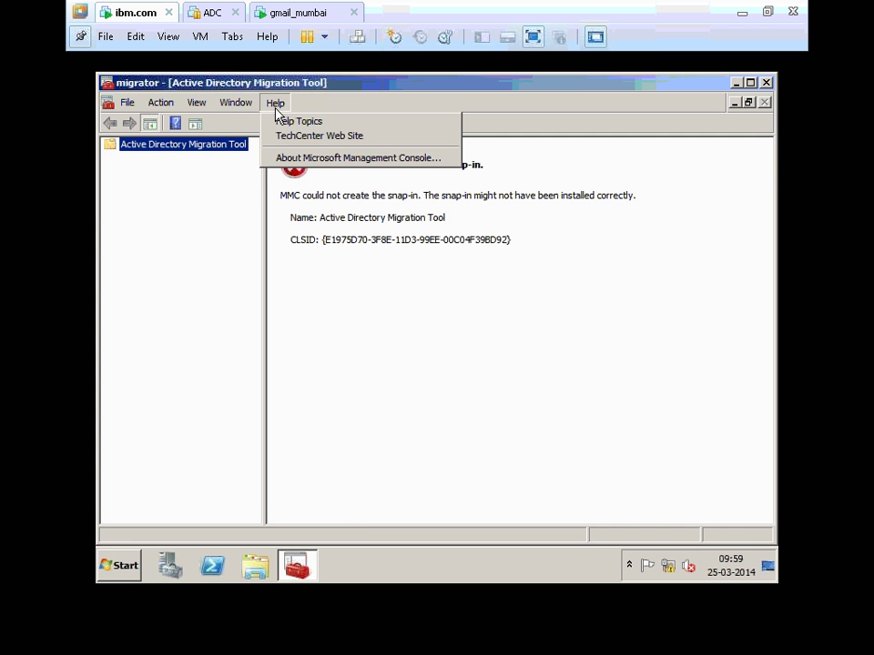
pyautogui.click(767, 83)
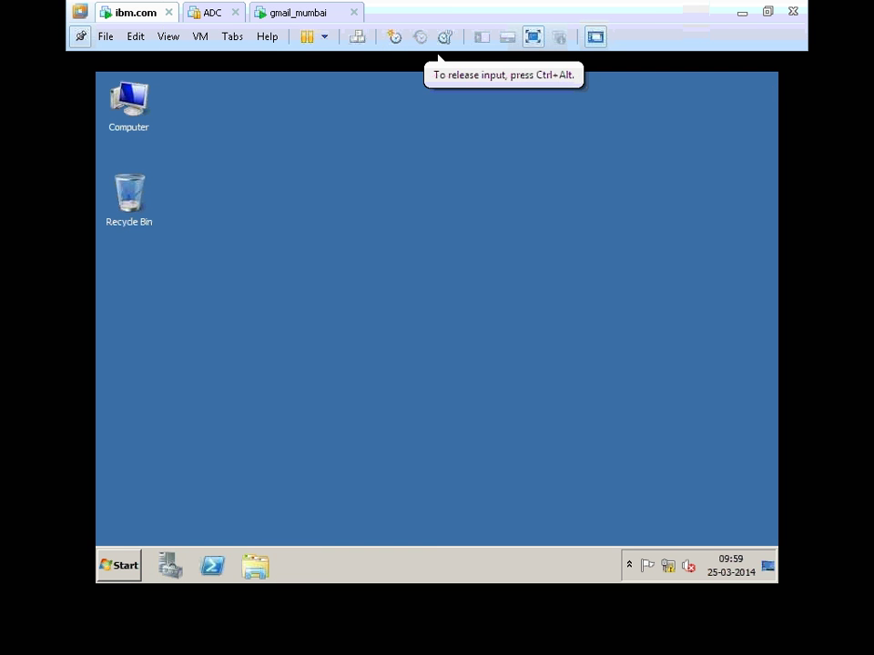
# - Recheck the Active Directory Migration Tool by opening and closing its console, and minimize the virtual machine window
pyautogui.click(118, 565)
pyautogui.moveTo(423, 415)
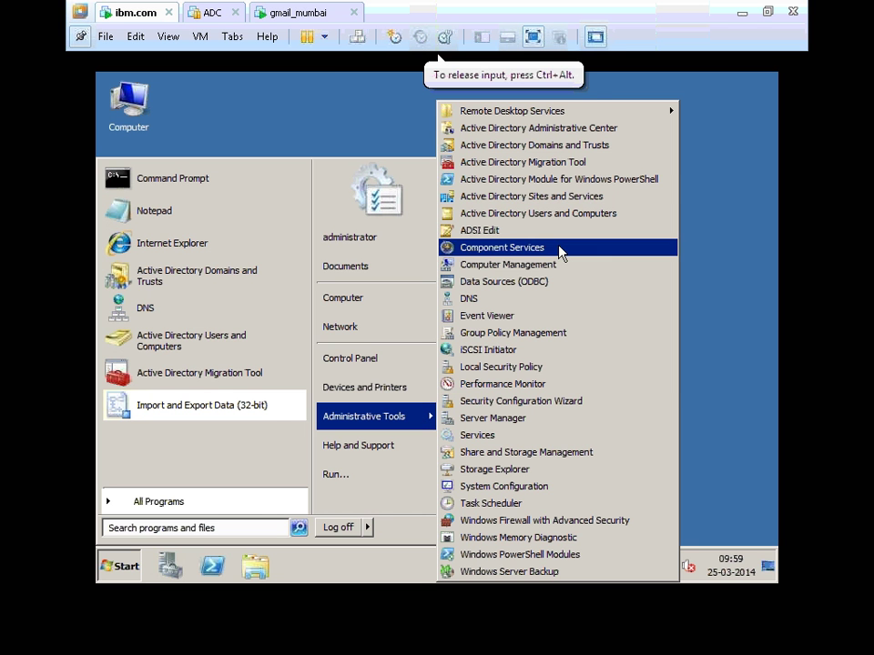
pyautogui.click(552, 169)
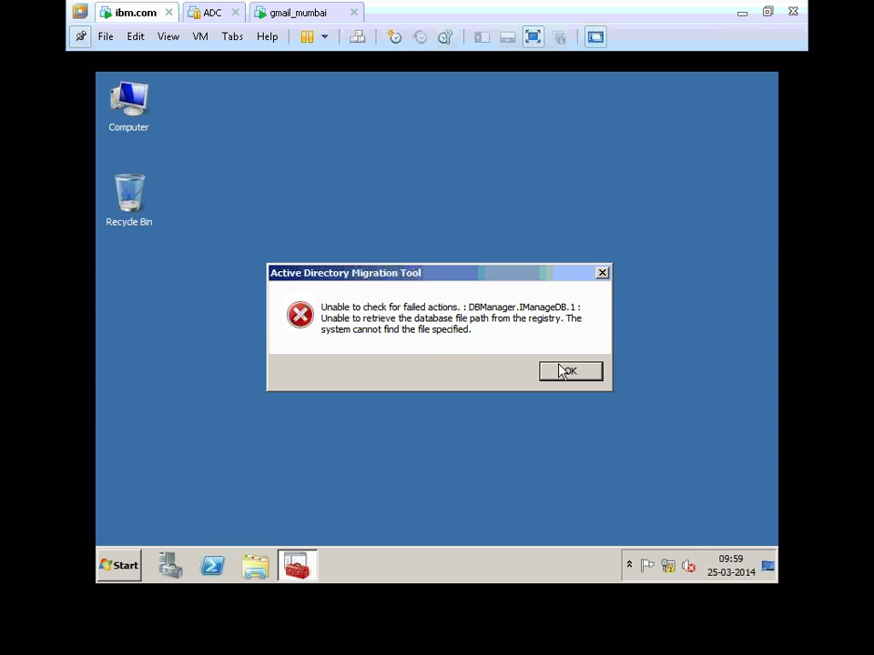
pyautogui.click(561, 371)
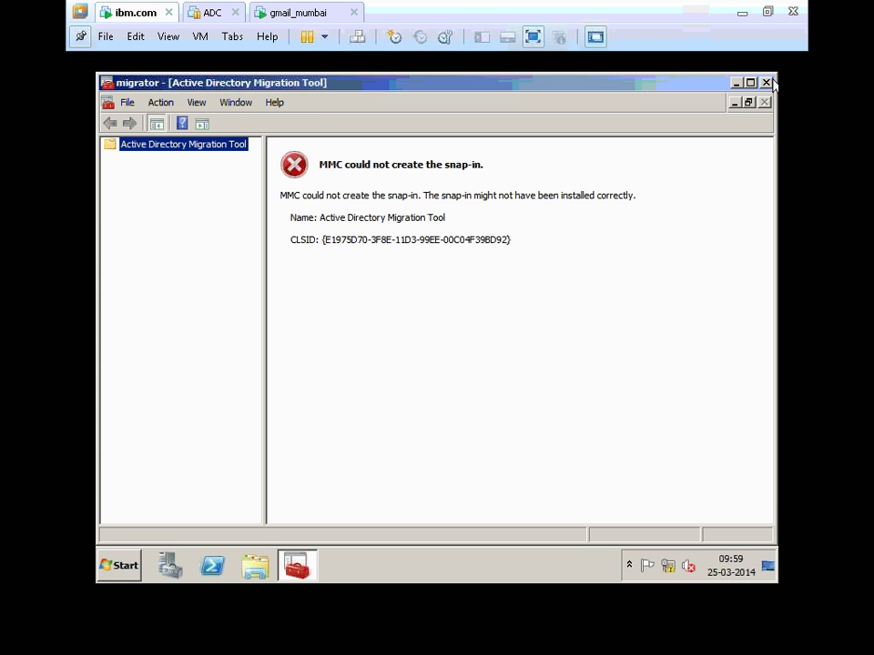
pyautogui.click(766, 83)
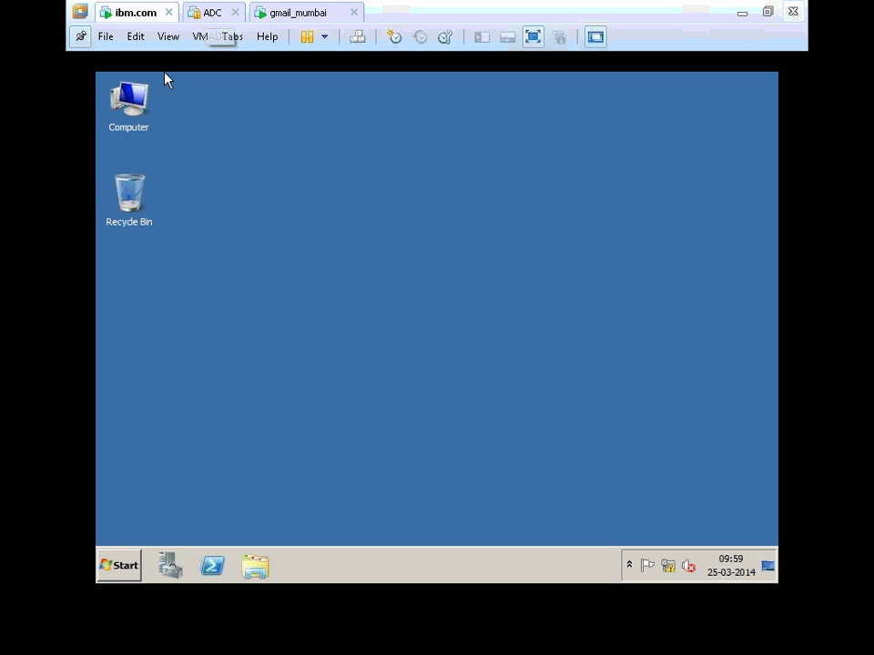
pyautogui.click(741, 12)
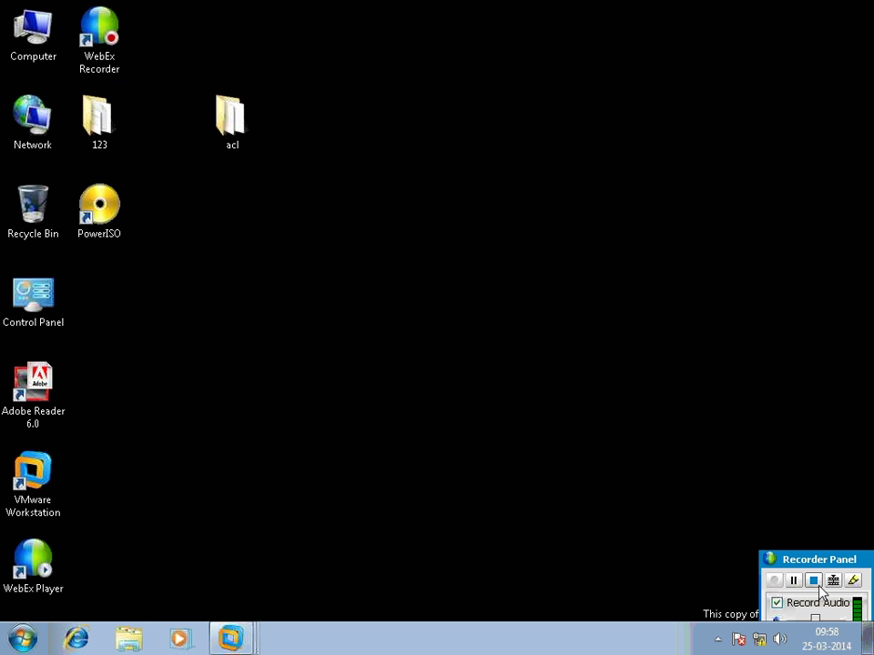